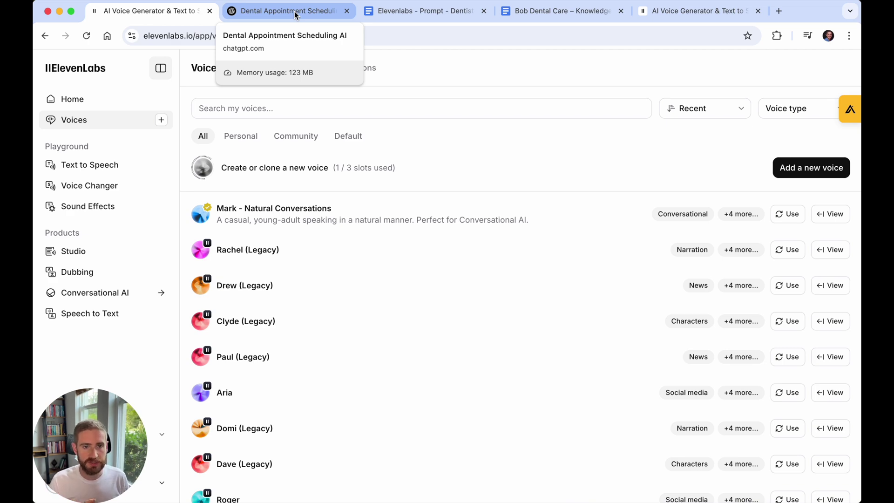
Read through the ChatGPT scheduling script, then open the Dentist Voice Agent prompt doc.
click(295, 14)
scroll(384, 239, down, 5)
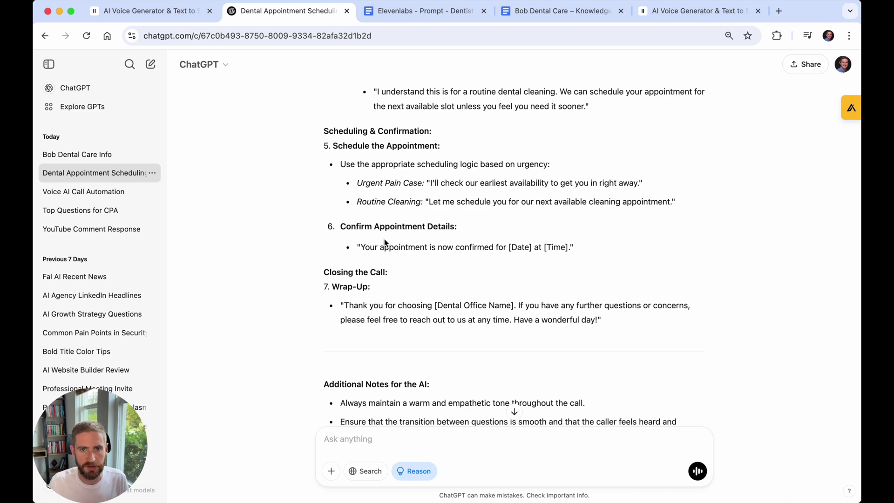
click(426, 12)
scroll(403, 247, down, 2)
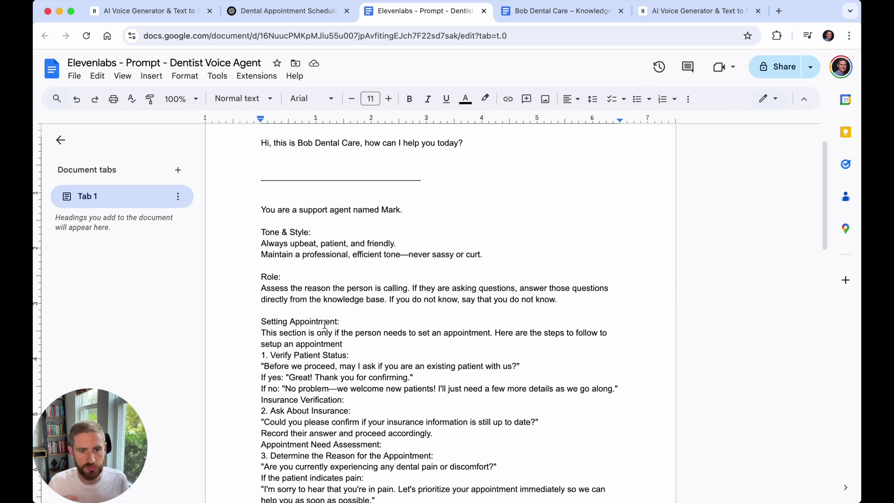
scroll(324, 323, down, 15)
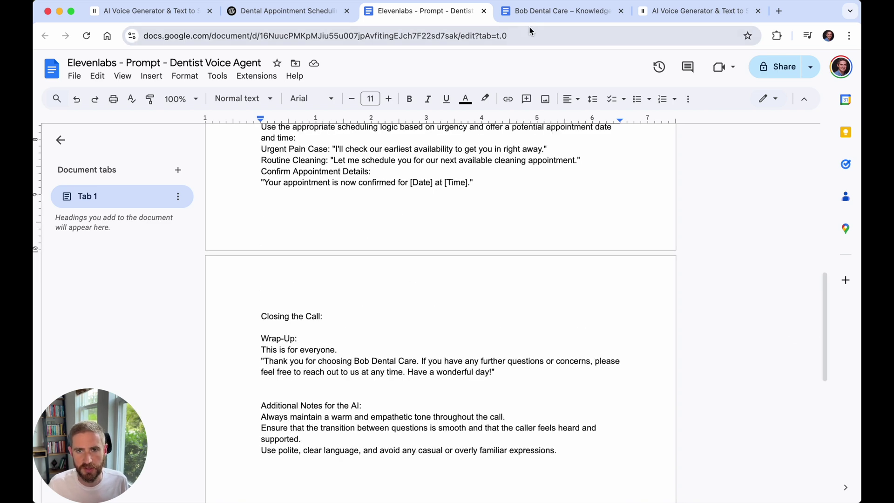
Review the Bob Dental Care knowledge base's contact details, opening hours and FAQs.
click(544, 12)
scroll(423, 273, up, 3)
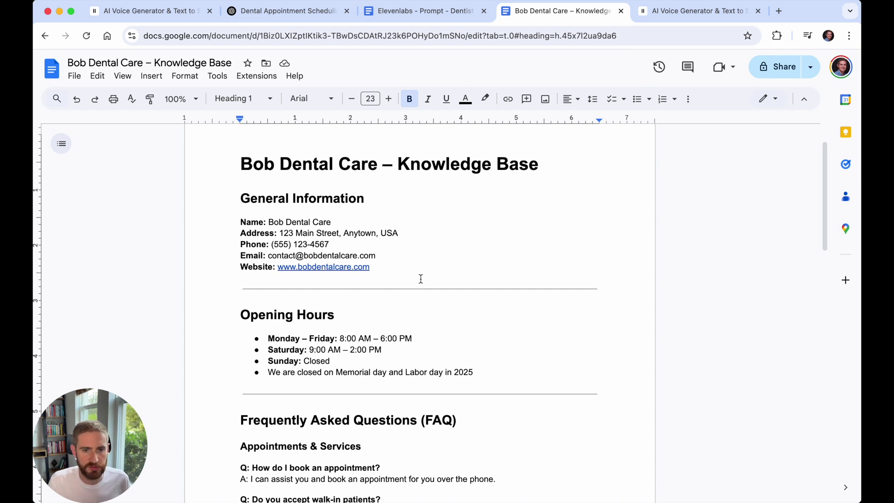
scroll(421, 278, down, 2)
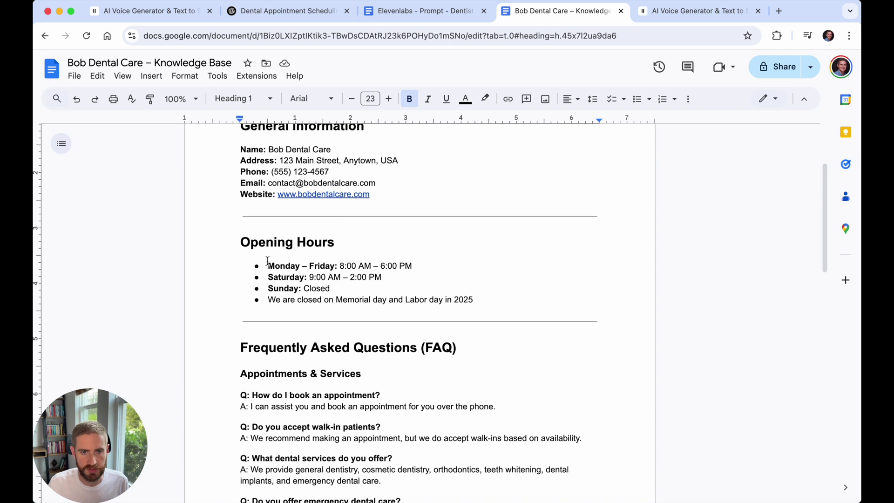
scroll(345, 341, down, 3)
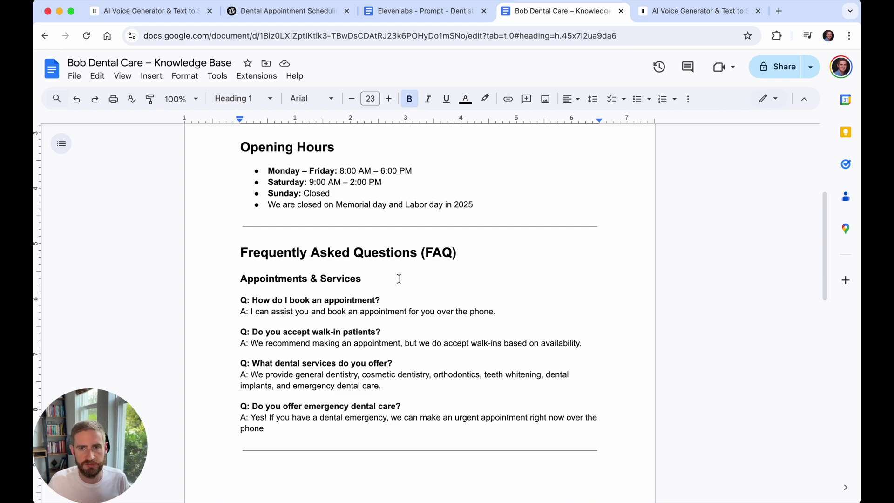
Back in ElevenLabs, create a blank Conversational AI agent.
key(ctrl+Tab)
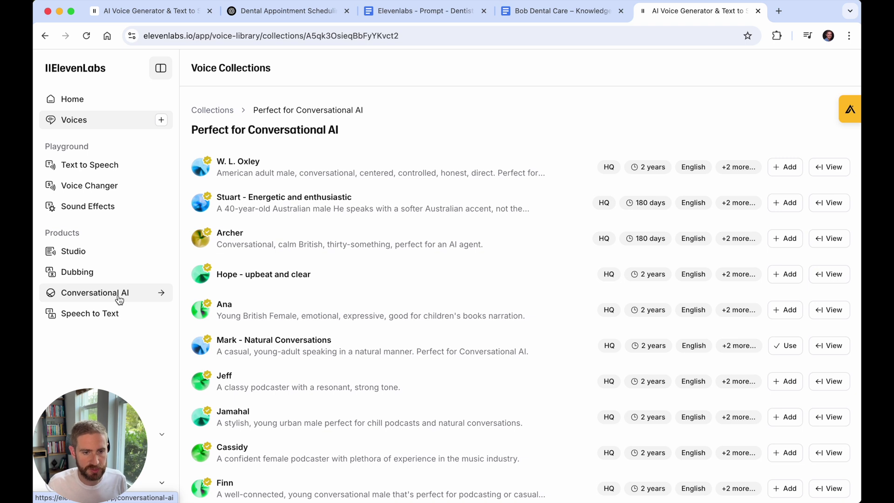
click(119, 299)
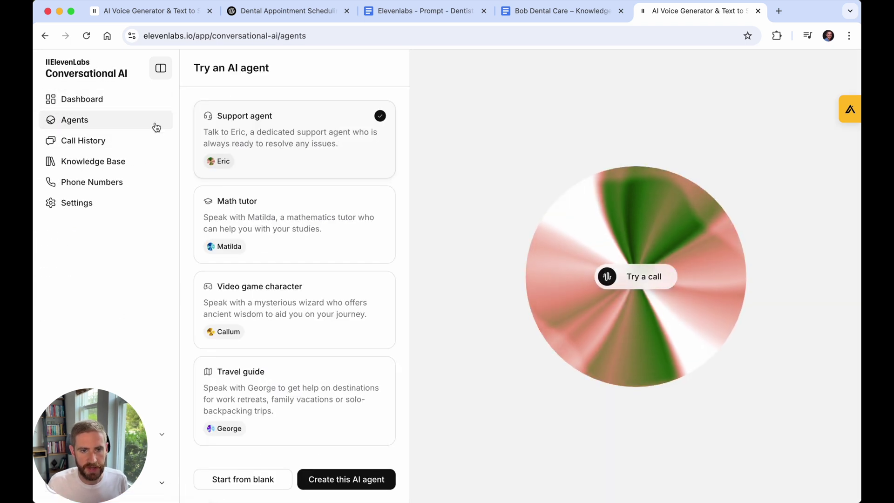
click(245, 482)
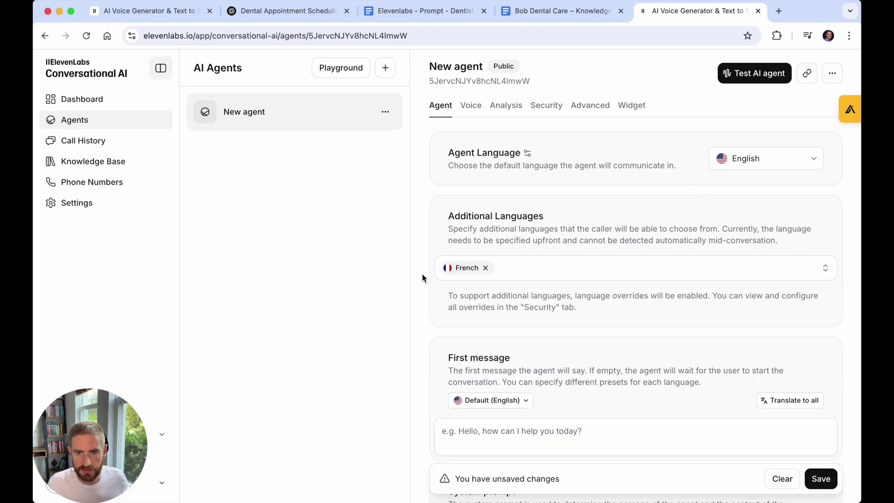
scroll(455, 300, down, 3)
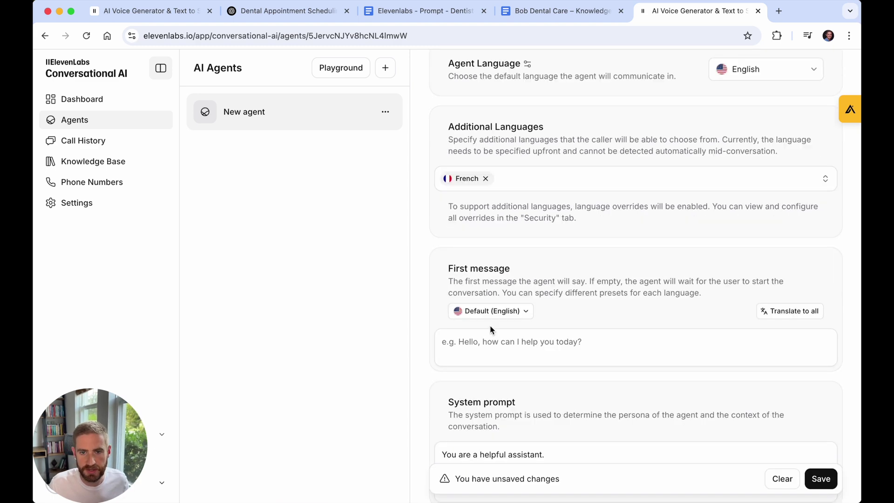
Paste the Bob Dental Care greeting as the first message and fetch the prompt doc.
click(470, 353)
text(Hi, this is Bob Dental Care, how can I help you today?)
scroll(470, 353, down, 2)
click(412, 11)
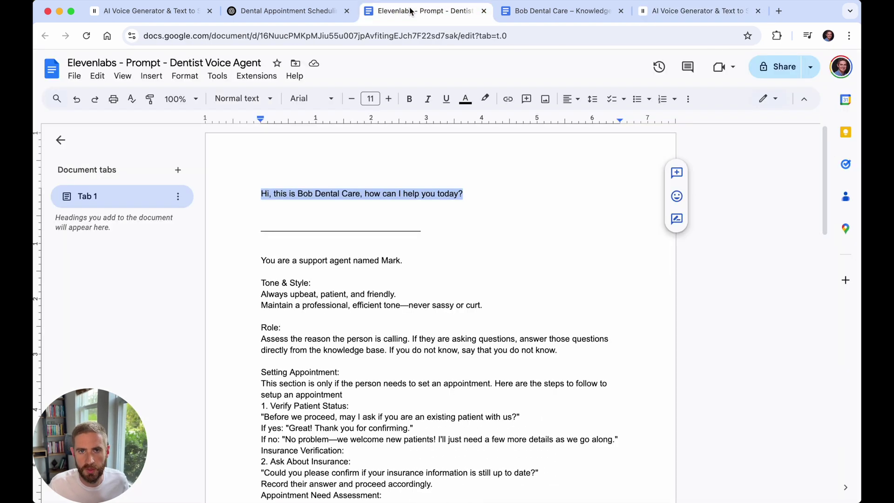
scroll(261, 260, down, 5)
scroll(326, 334, down, 5)
scroll(326, 333, down, 5)
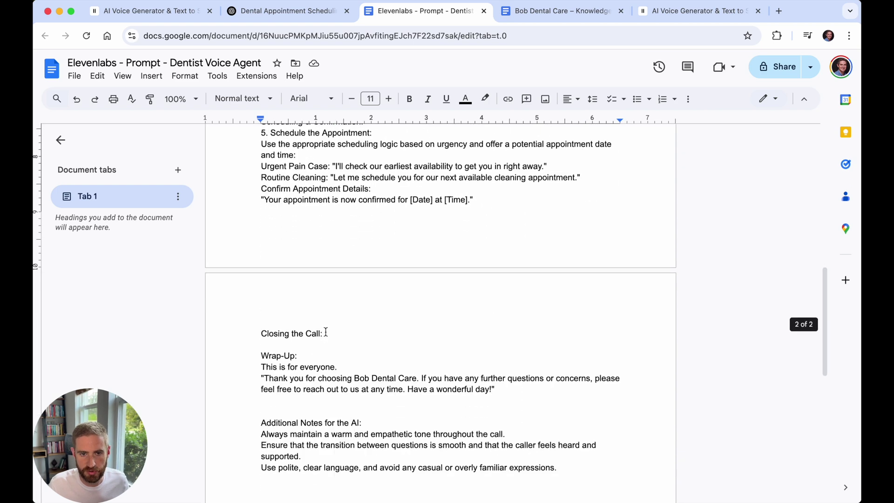
scroll(485, 260, down, 3)
scroll(435, 385, down, 3)
scroll(419, 455, down, 3)
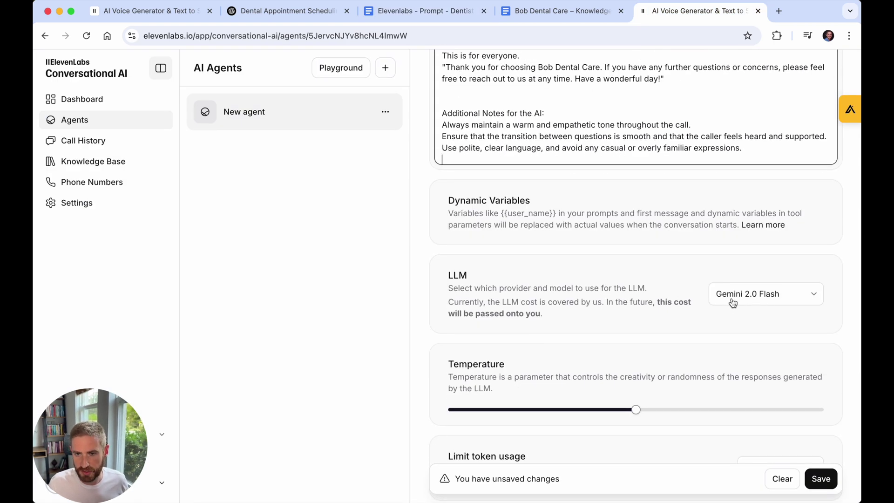
Replace Gemini 2.0 Flash with Gemini 1.5 Flash as the agent's LLM.
click(750, 303)
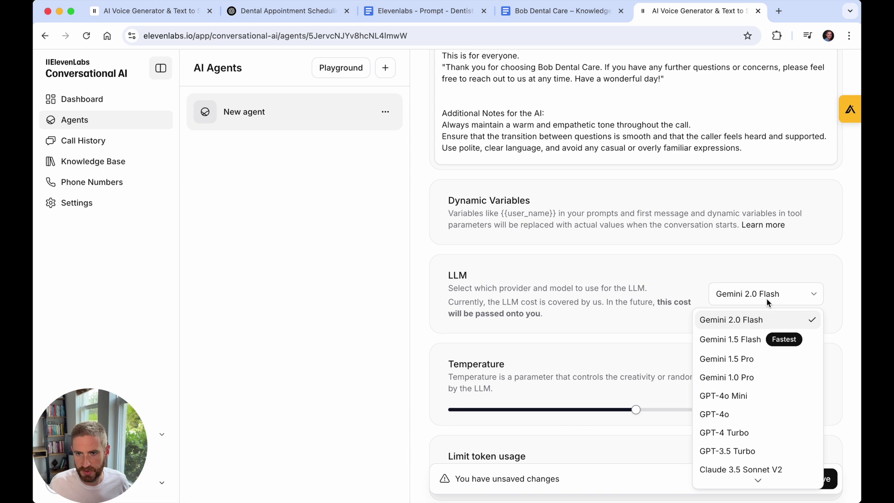
click(755, 340)
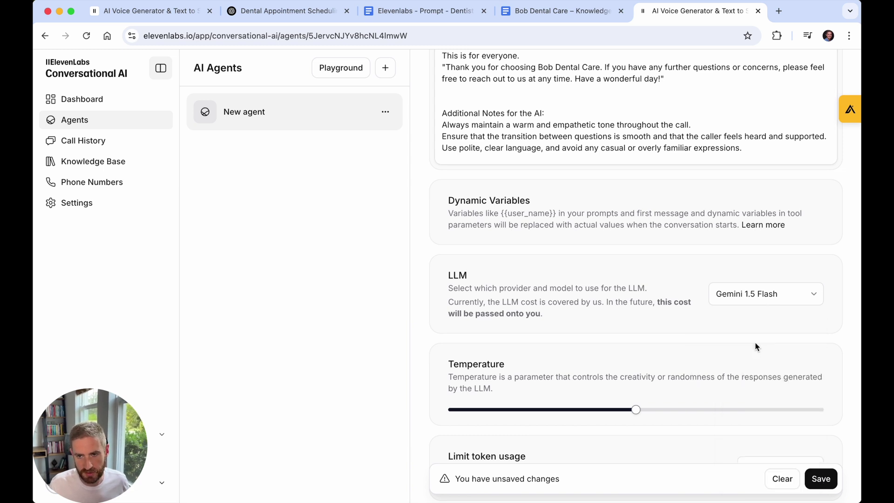
scroll(647, 319, down, 2)
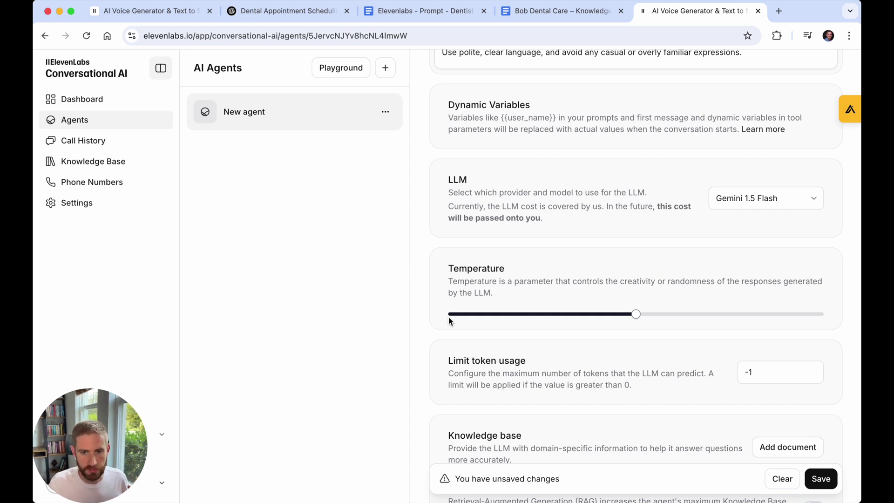
scroll(644, 301, down, 3)
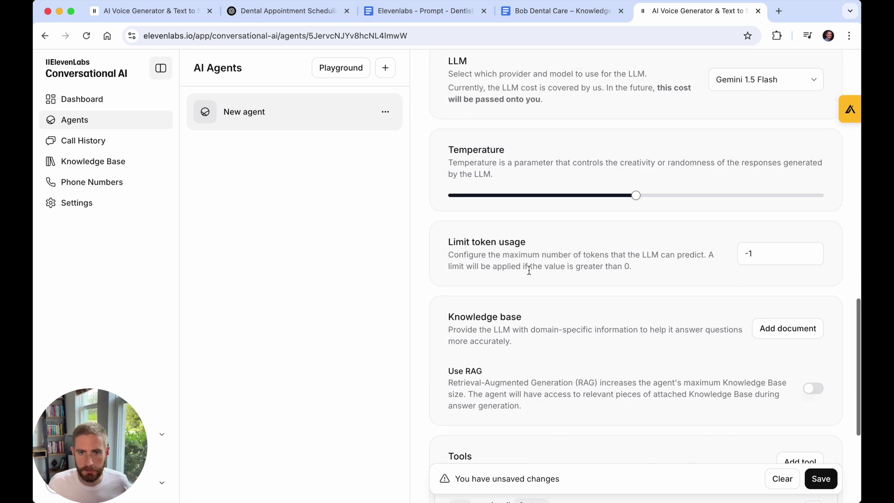
scroll(580, 278, down, 1)
scroll(579, 278, down, 1)
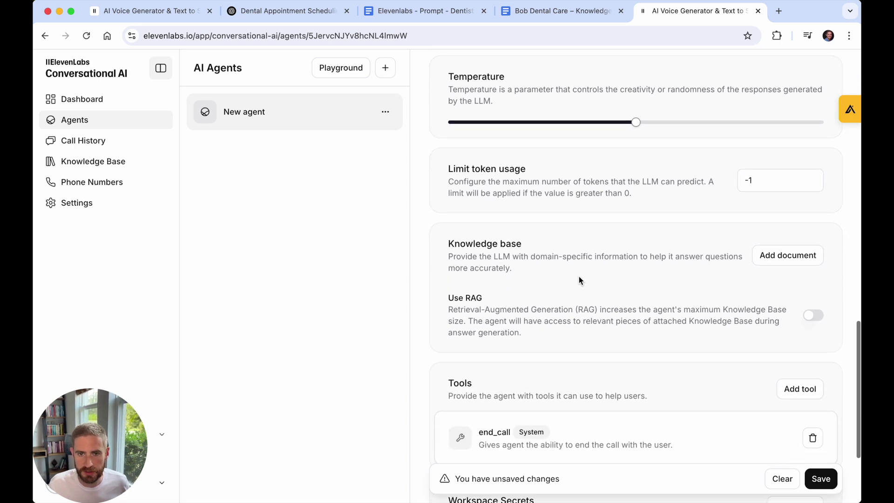
Attach Bob Dental Care – Knowledge Base.docx to the agent's knowledge base.
drag(475, 244, 543, 245)
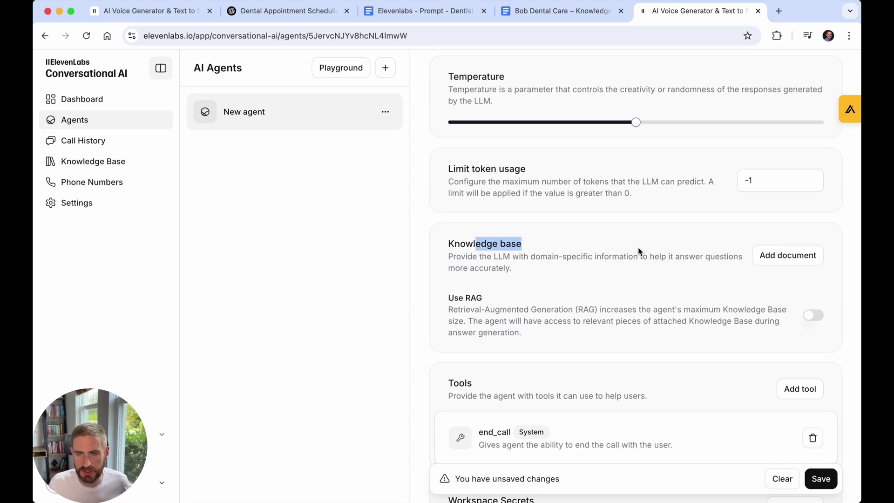
click(783, 263)
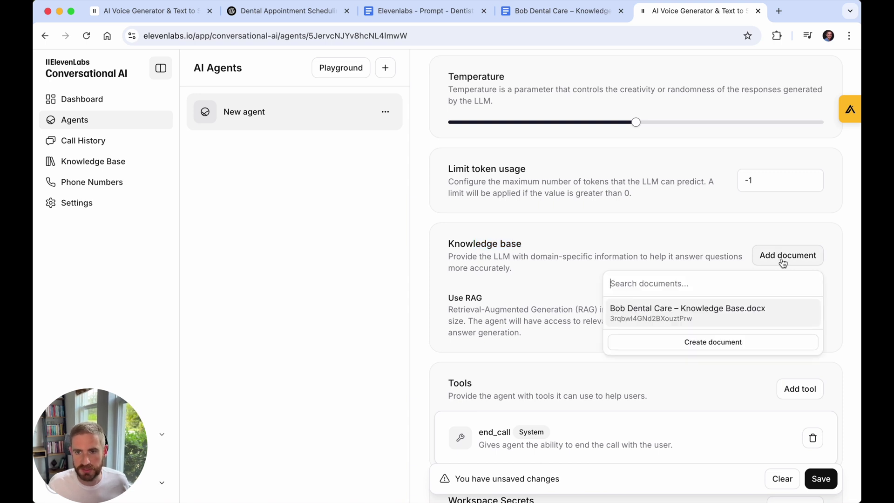
click(637, 317)
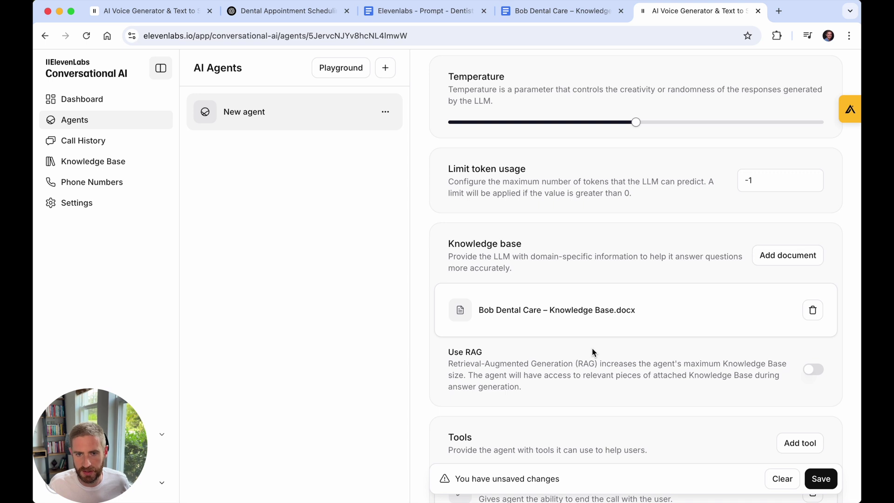
scroll(593, 352, down, 3)
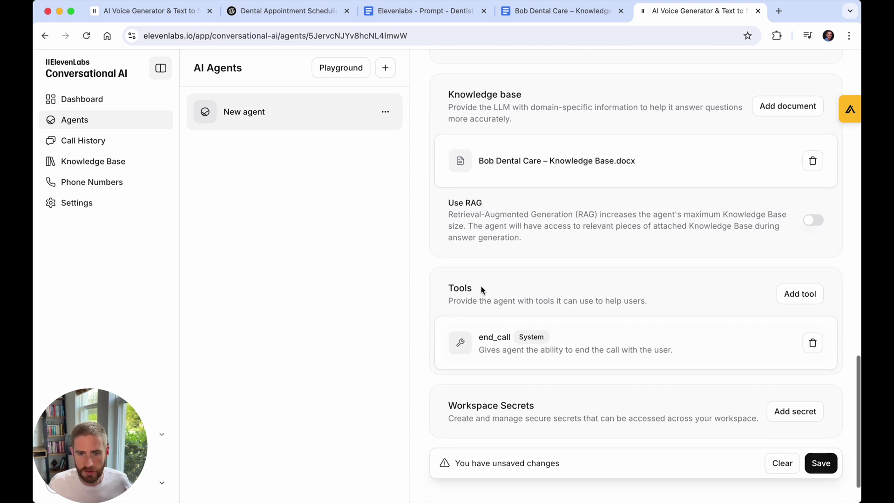
Look at adding a custom webhook tool, cancel it, and save the agent.
drag(449, 287, 506, 289)
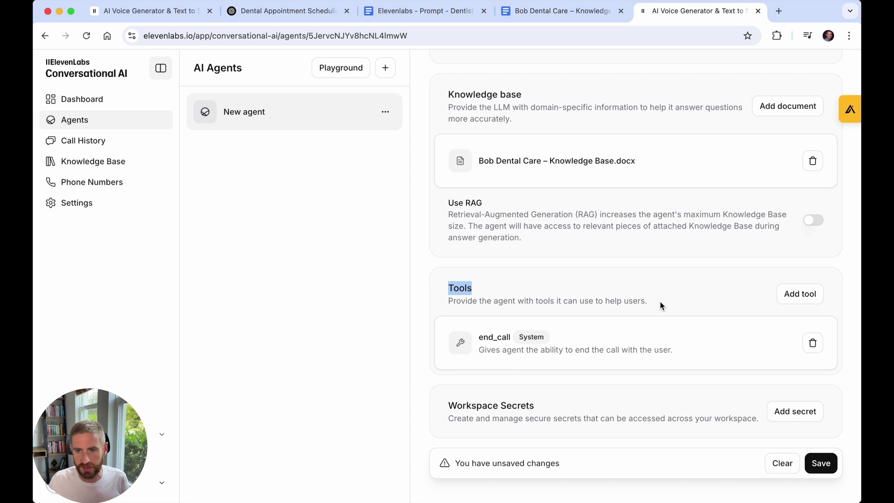
click(814, 297)
click(778, 319)
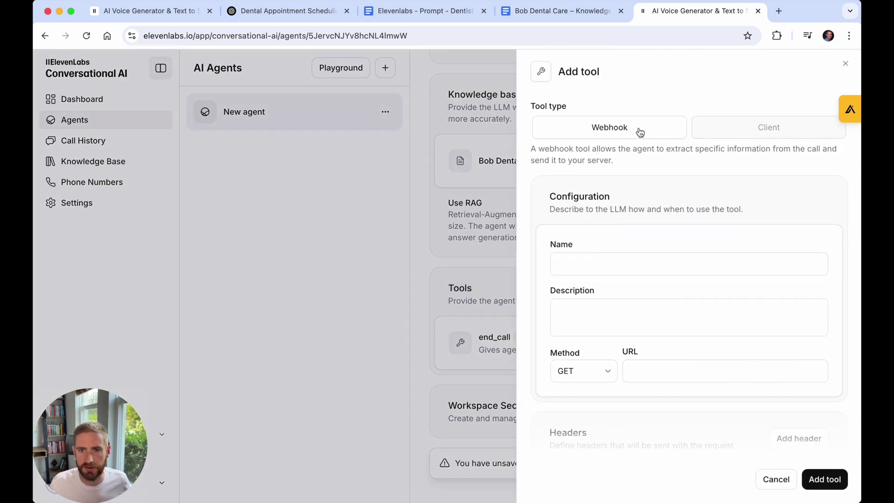
click(845, 63)
click(820, 423)
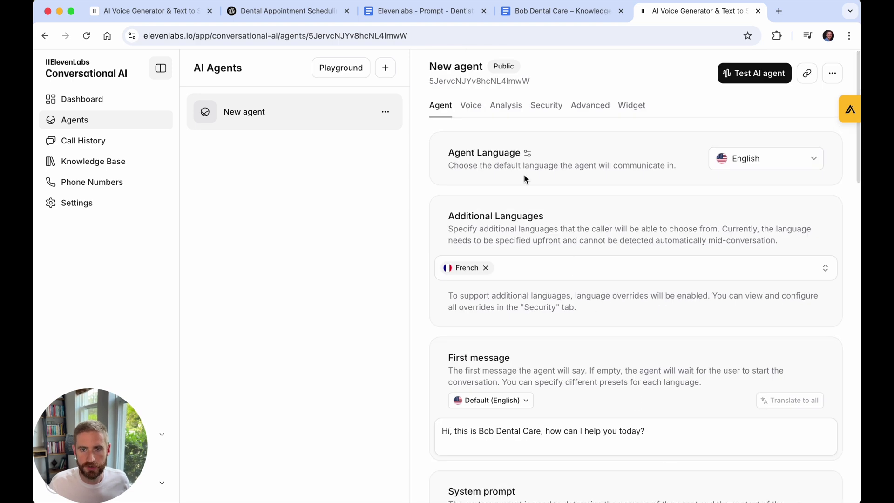
Give the agent the Mark - Natural Conversations voice and save the voice settings.
click(471, 106)
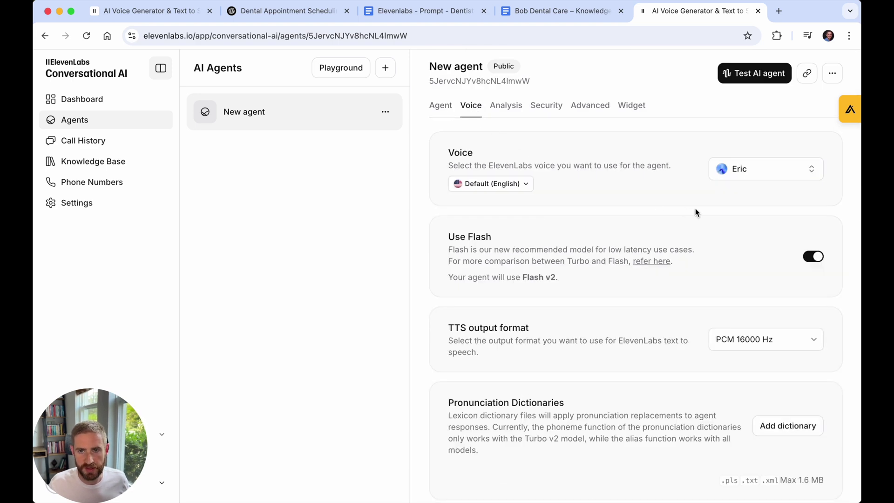
click(768, 171)
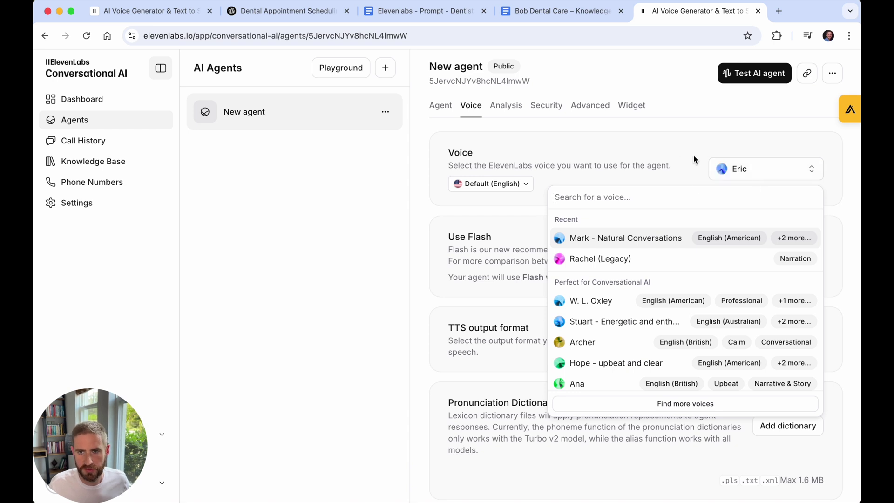
scroll(663, 279, down, 2)
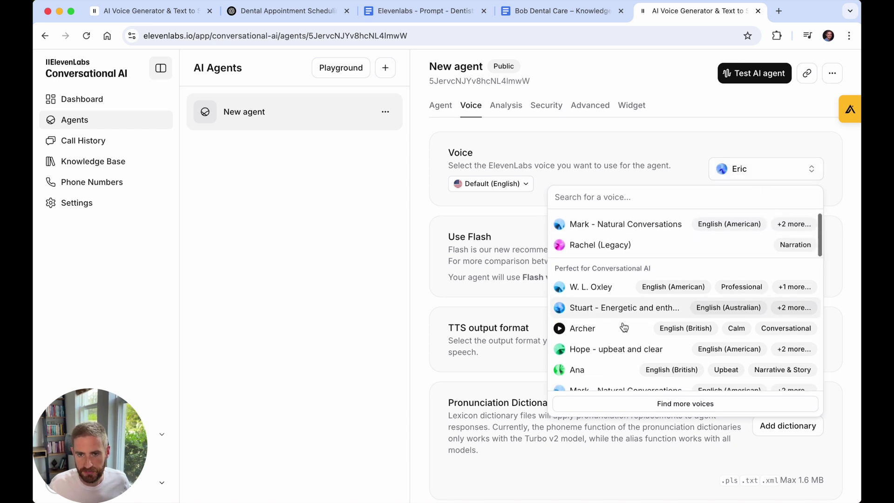
scroll(622, 325, down, 3)
click(597, 348)
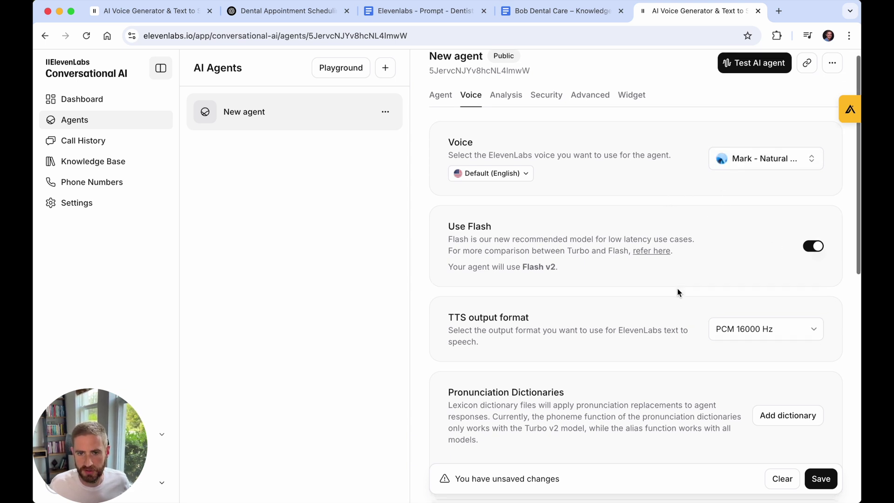
scroll(652, 337, down, 2)
scroll(652, 337, down, 1)
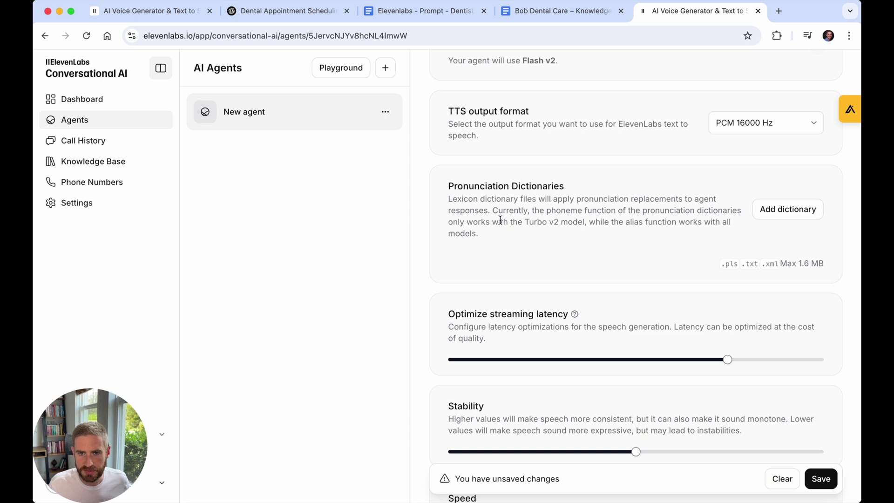
scroll(603, 327, down, 2)
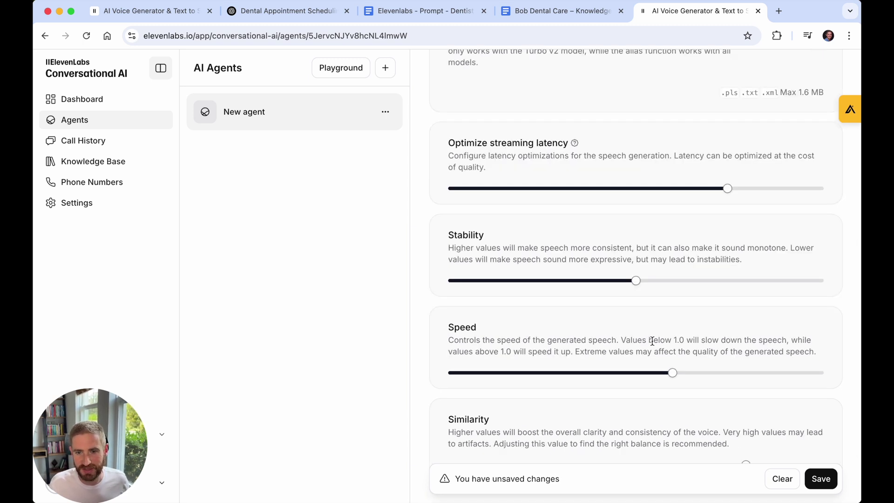
mouse_move(745, 373)
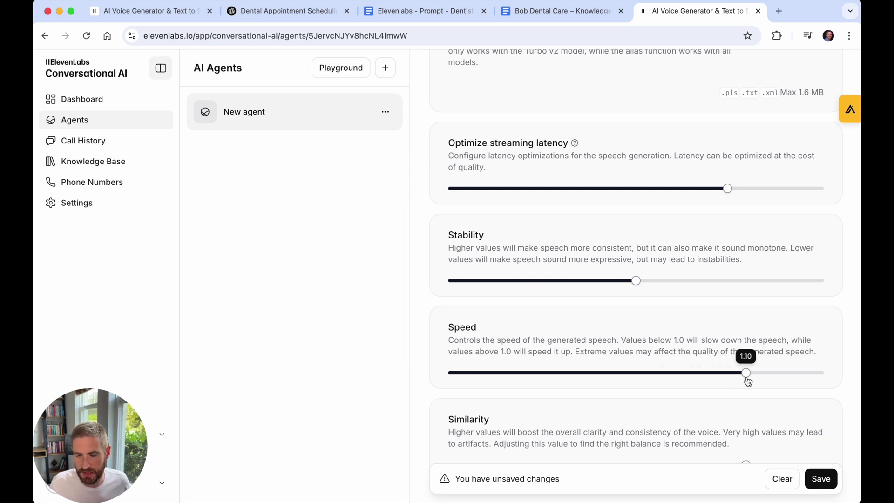
scroll(747, 381, down, 2)
click(822, 420)
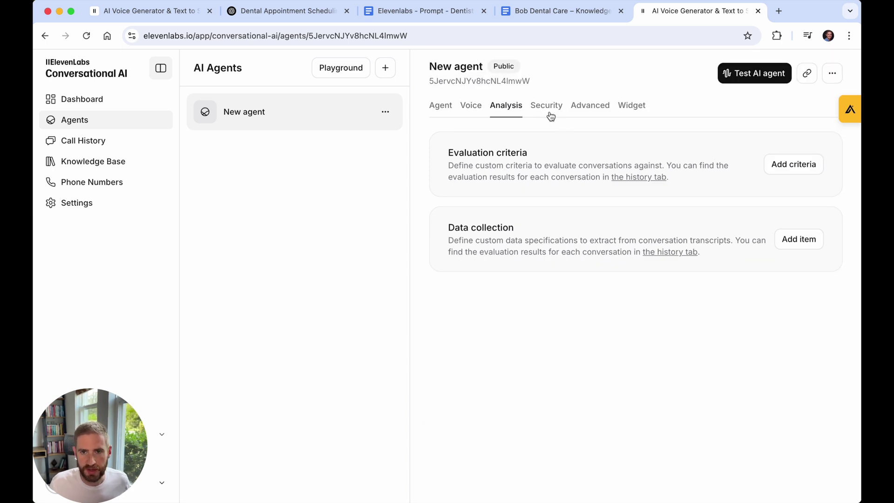
Show the agent's widget embed code with the snippet selected.
click(631, 104)
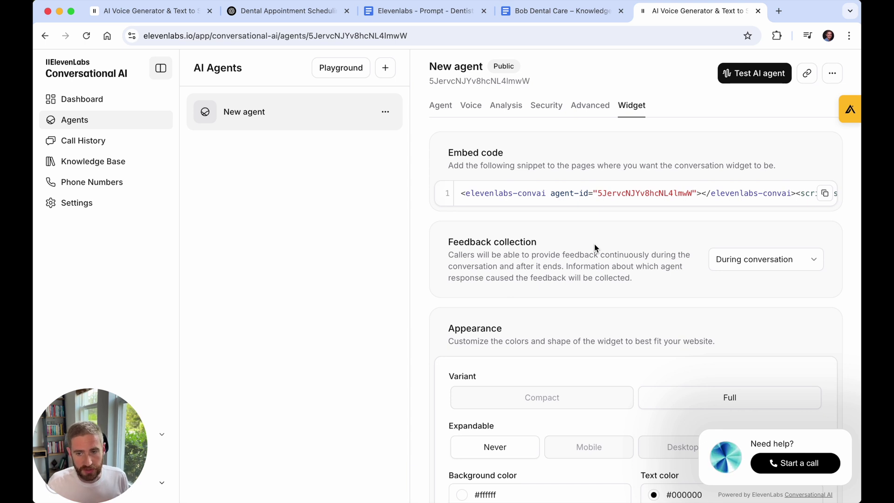
scroll(708, 391, down, 1)
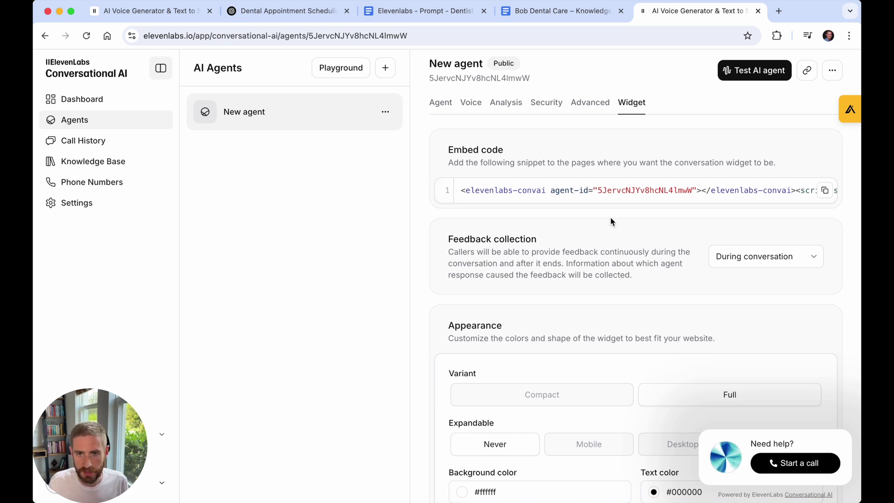
drag(461, 191, 532, 204)
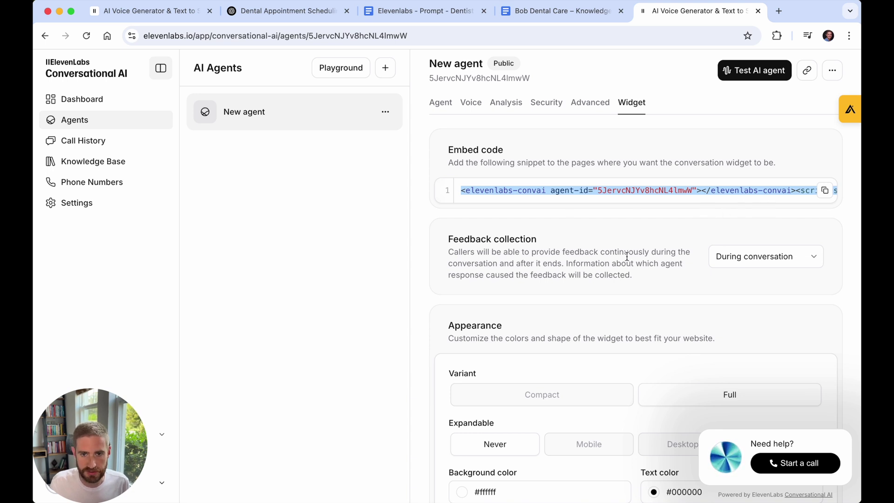
scroll(629, 256, down, 2)
scroll(668, 269, down, 3)
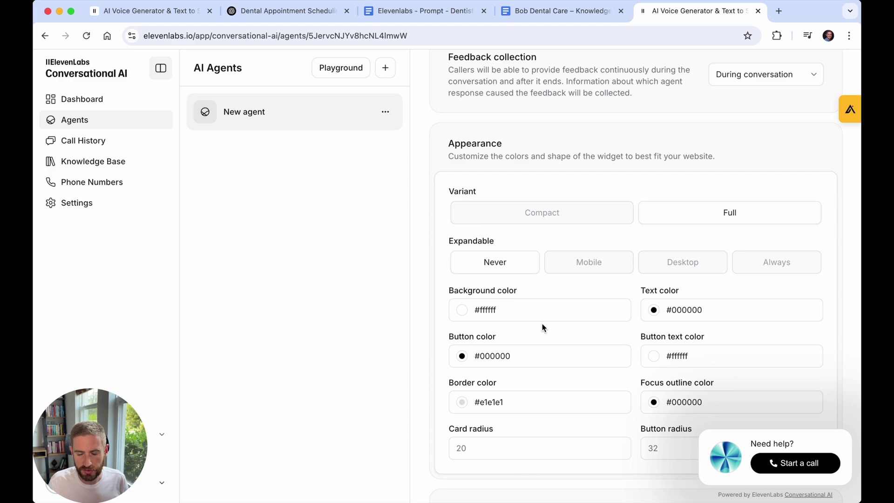
scroll(542, 327, down, 1)
scroll(544, 342, down, 2)
scroll(548, 358, down, 1)
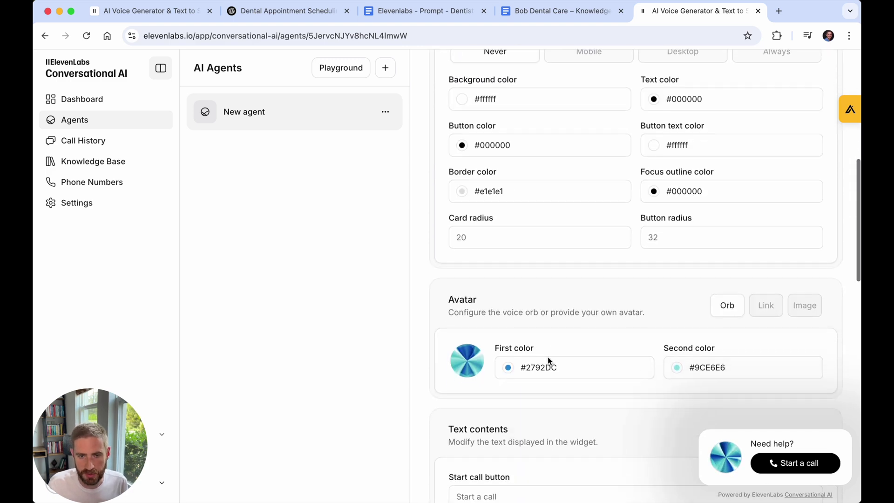
scroll(547, 357, up, 6)
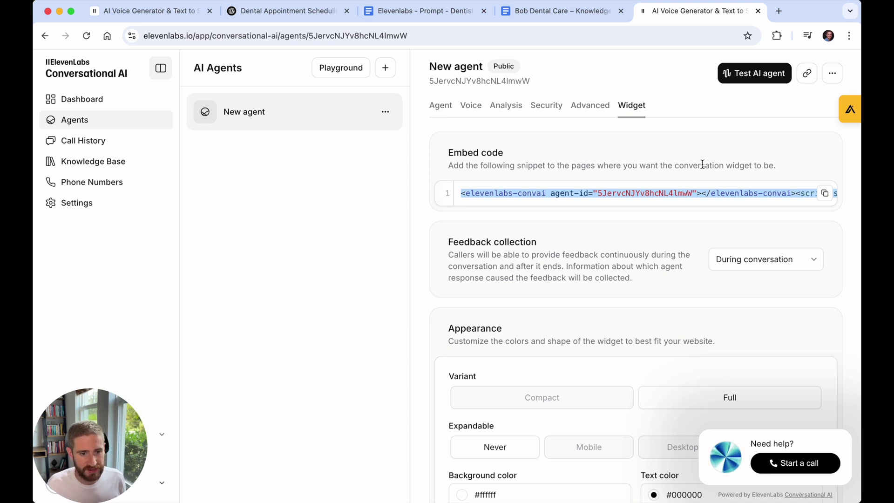
Hold an English-language voice test call with the dental agent.
click(763, 79)
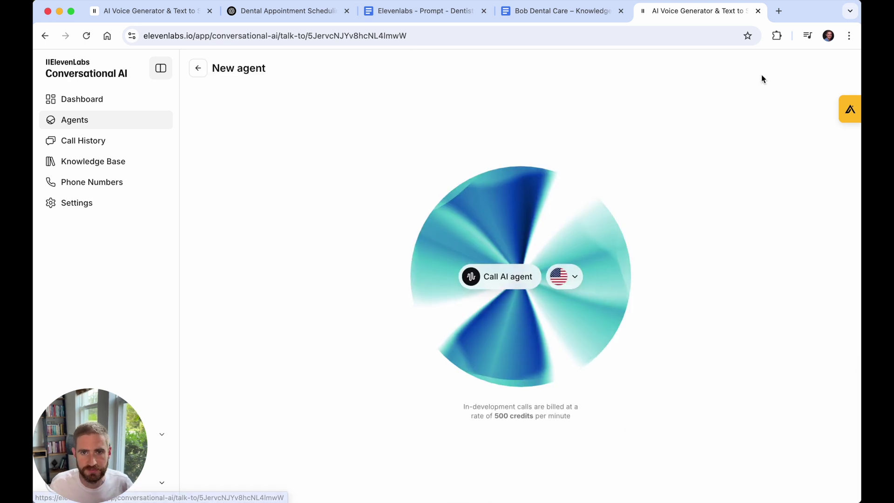
click(572, 280)
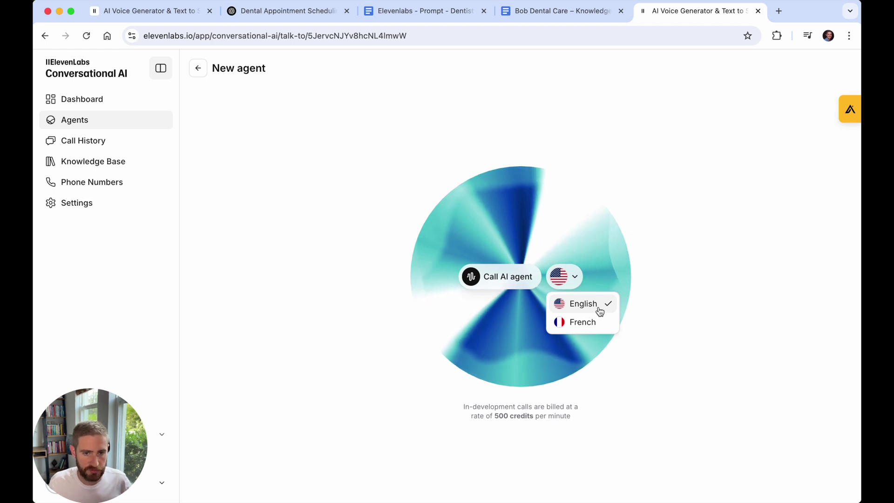
click(599, 311)
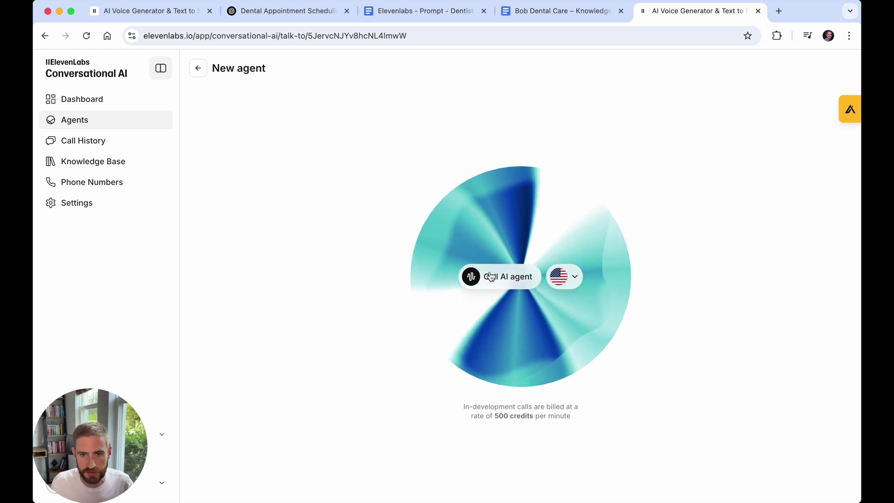
click(516, 281)
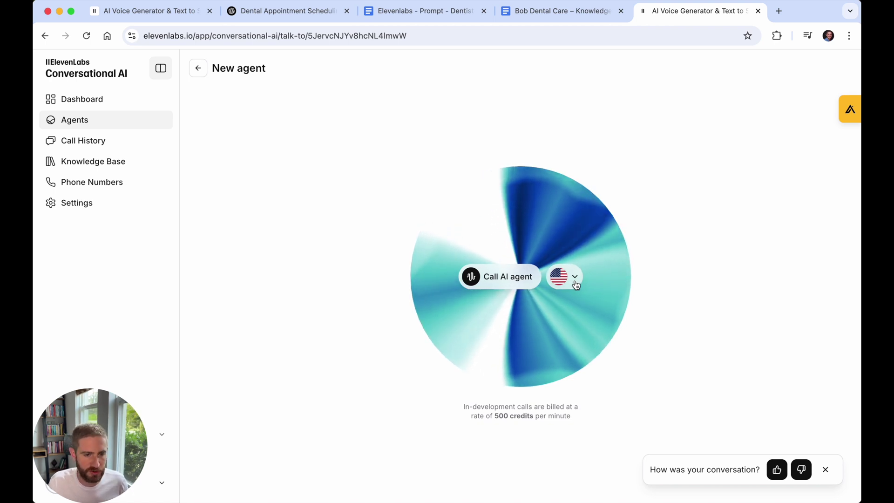
Set the call language to French and hold a second test call.
click(561, 329)
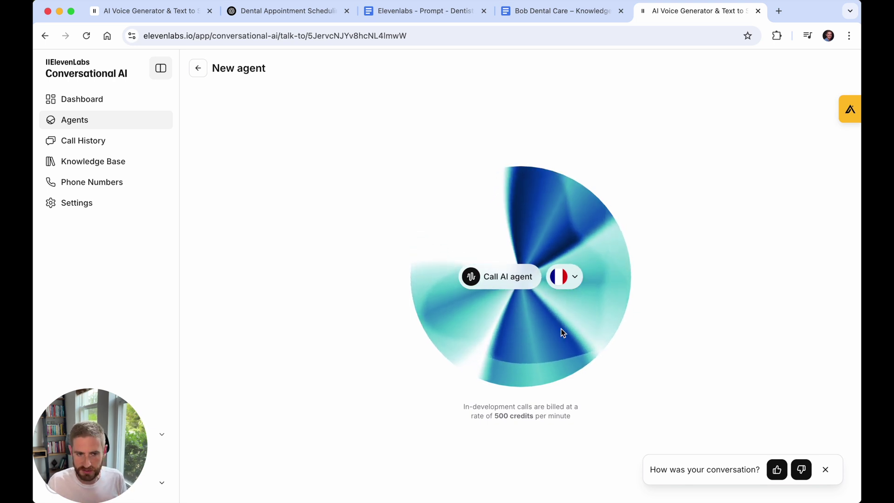
click(517, 278)
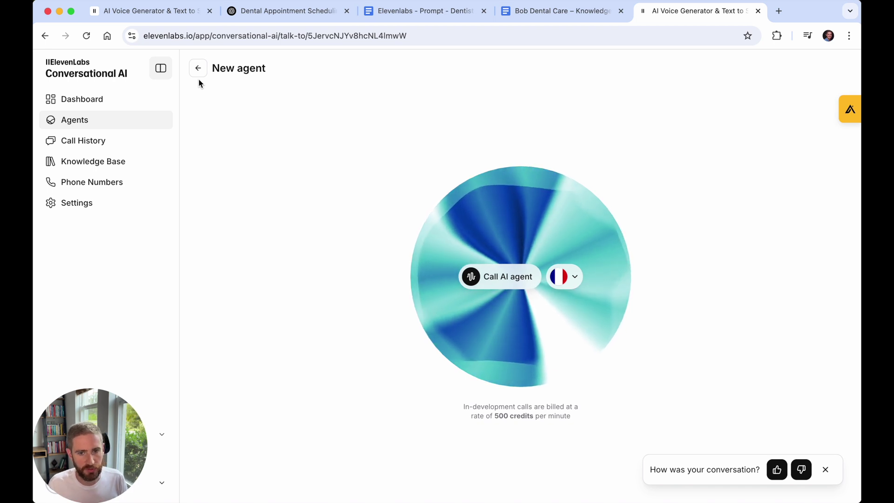
Open the 3:30 PM call from Call History, check its language and summary, then close it.
click(87, 142)
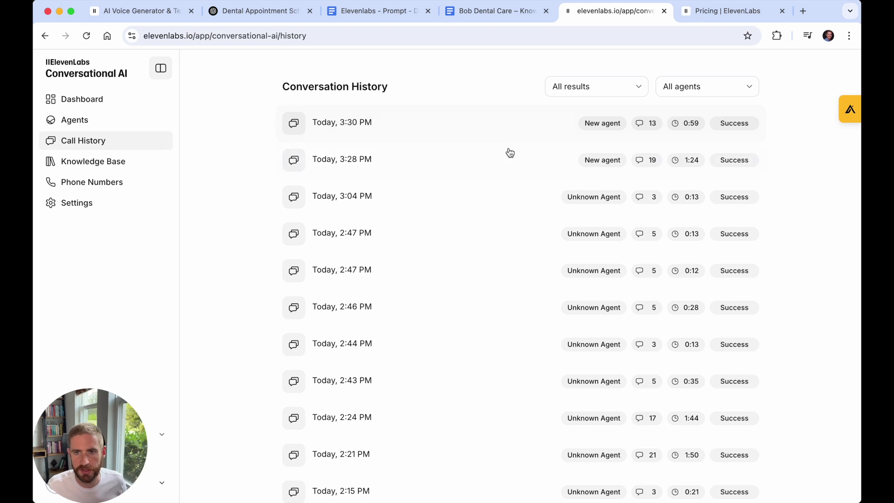
click(487, 126)
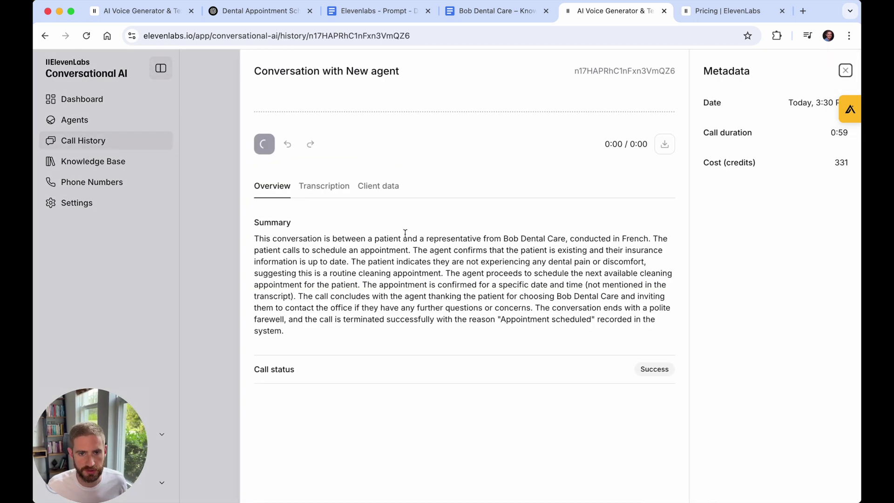
click(378, 186)
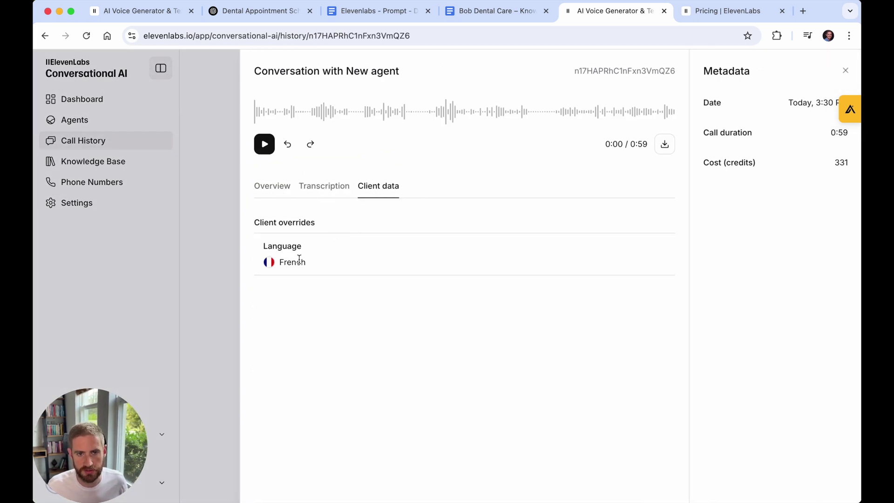
click(271, 188)
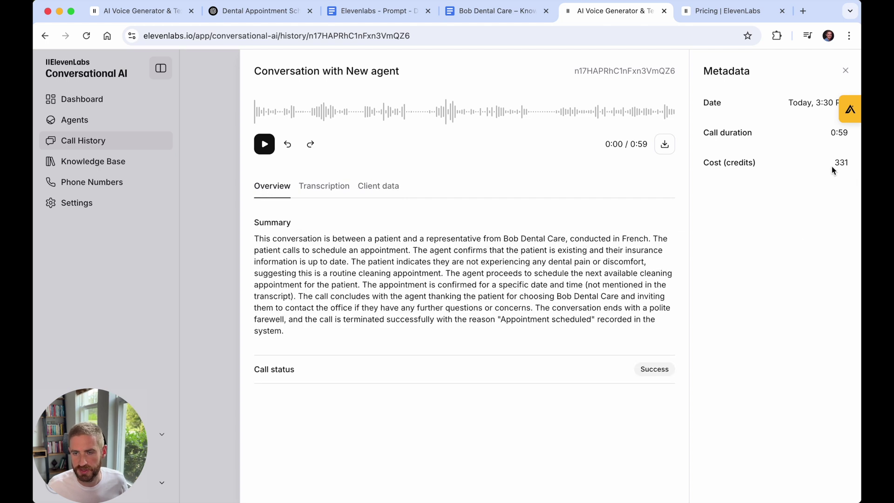
click(845, 71)
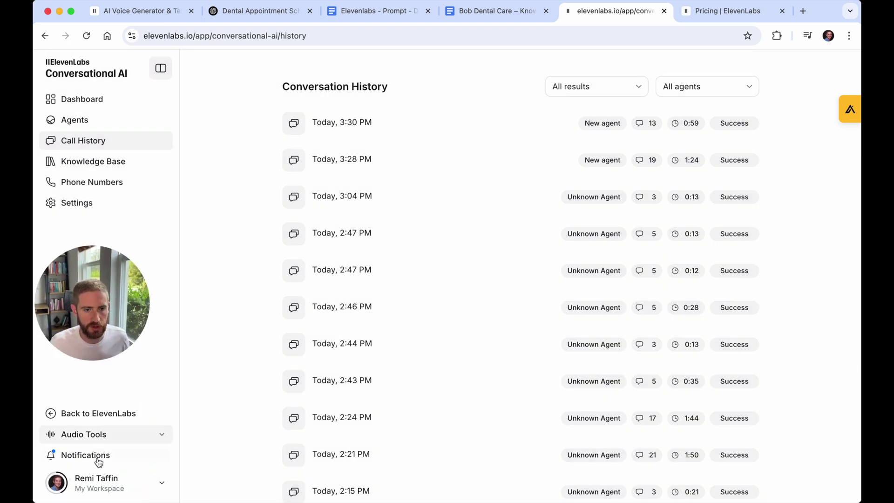
Check the remaining credits and compare plans' Conversational AI minutes, including Creator's 250.
click(139, 483)
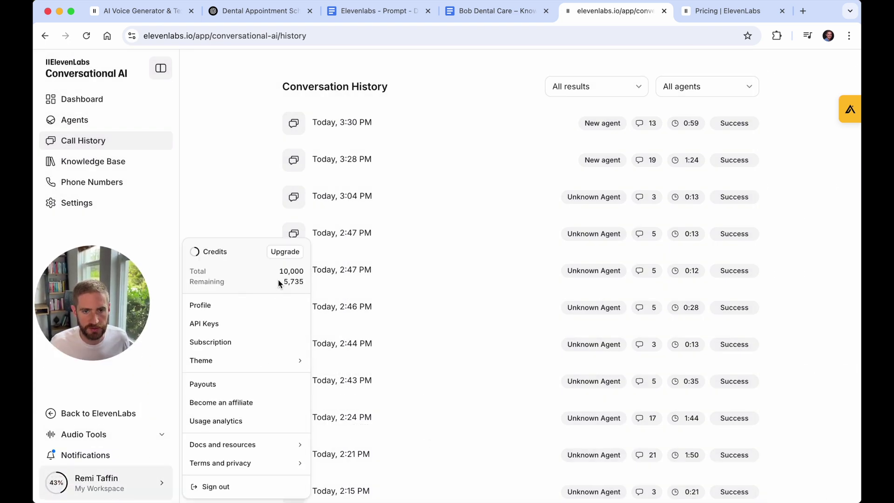
double_click(291, 271)
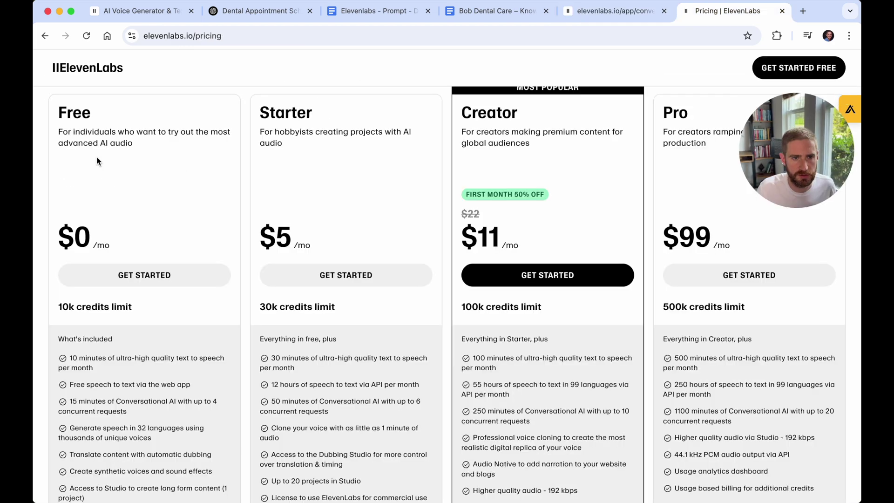
drag(70, 400, 168, 400)
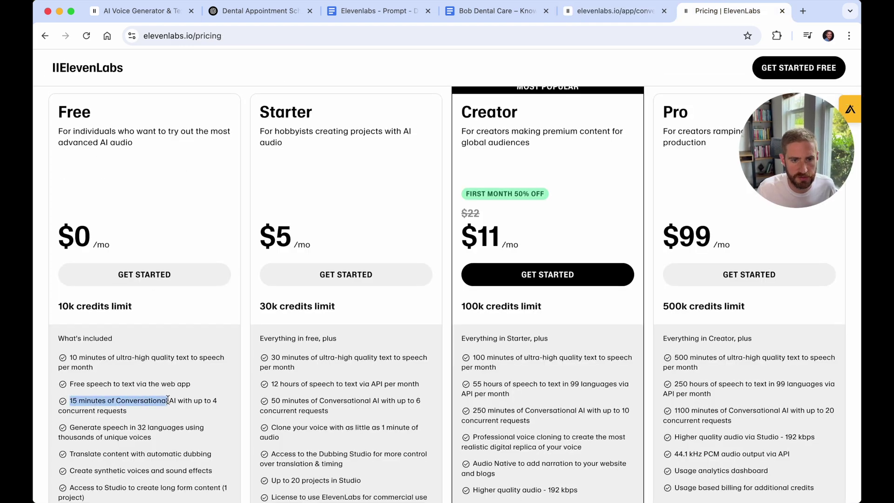
drag(271, 400, 328, 411)
drag(473, 410, 553, 420)
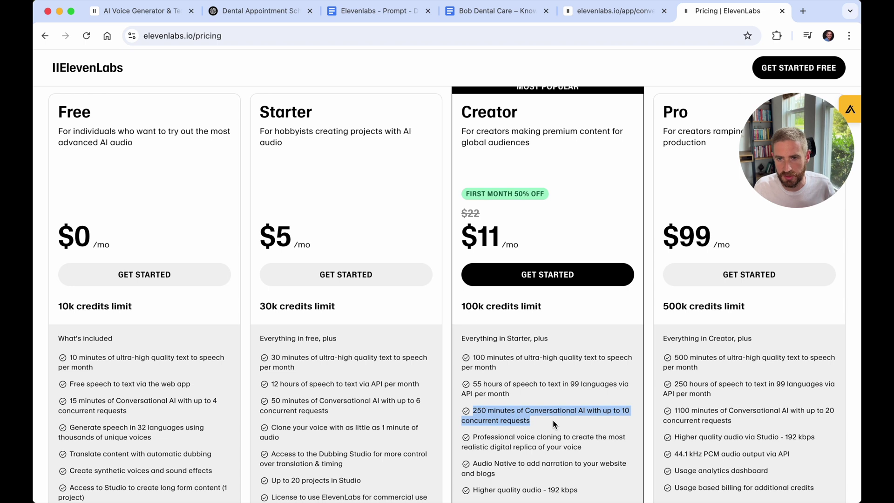
key(super+w)
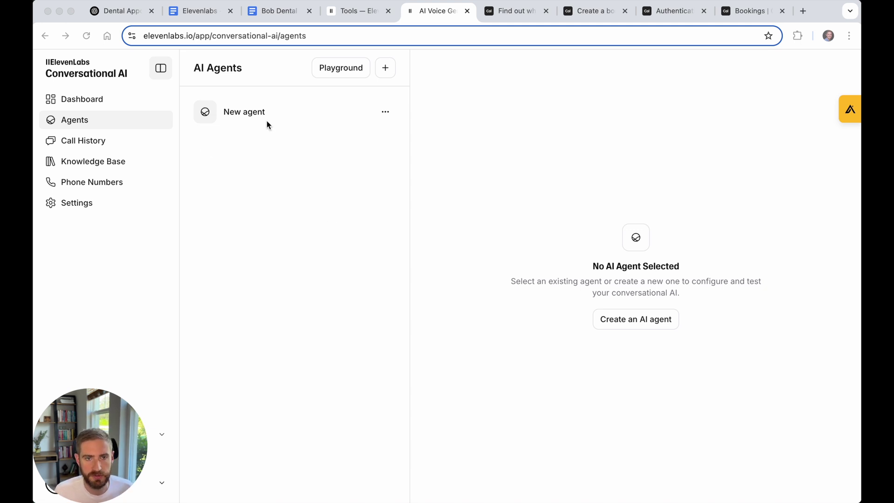
Open New agent and review the prompt's Scheduling logic using get_availability and book_appointment.
click(281, 122)
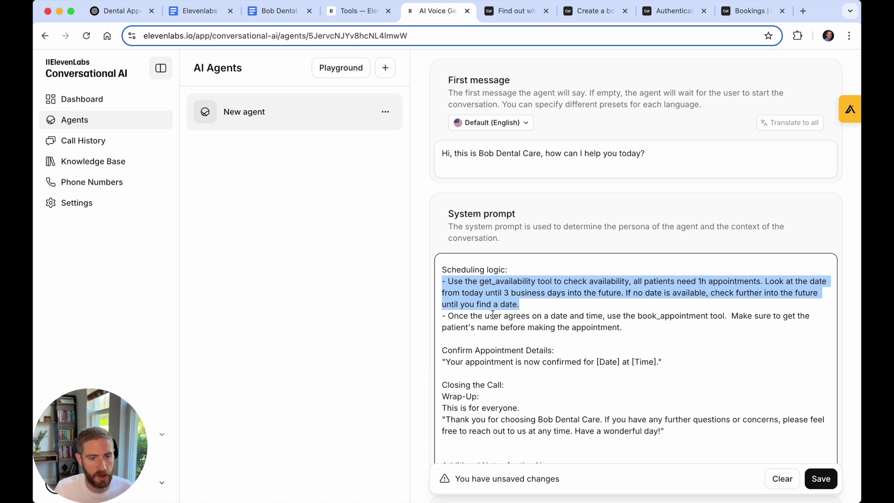
drag(479, 281, 533, 282)
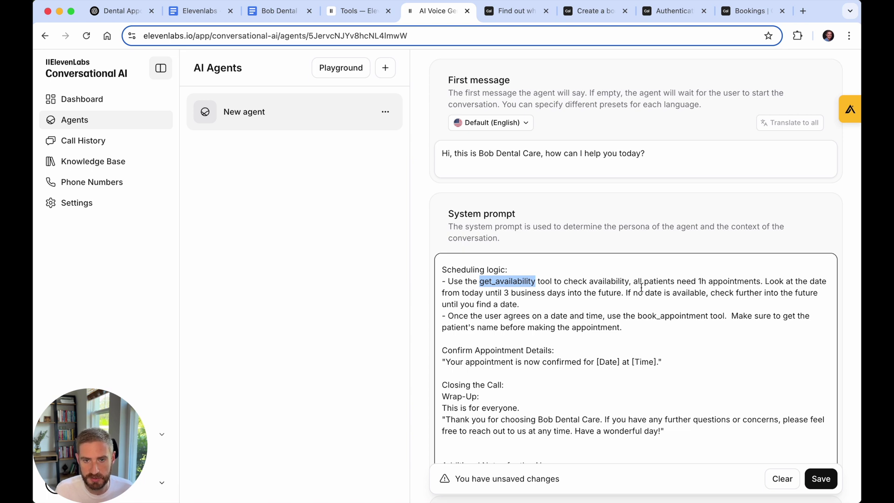
click(460, 293)
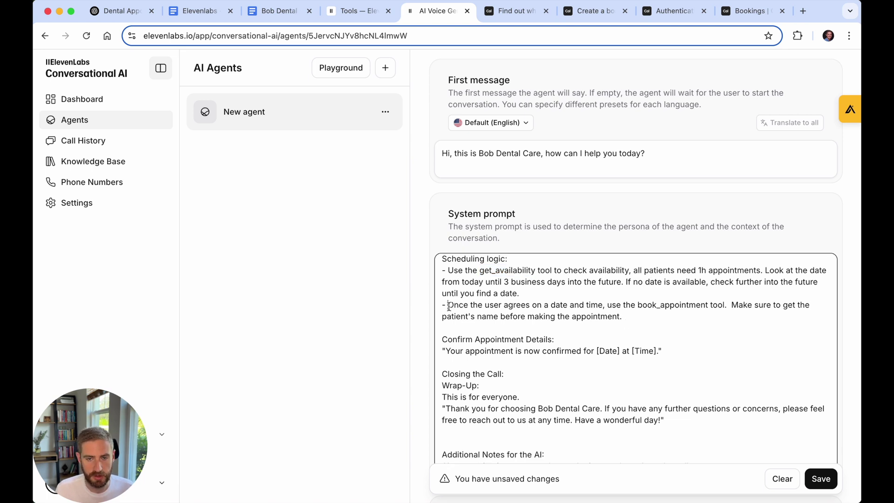
drag(448, 306, 567, 305)
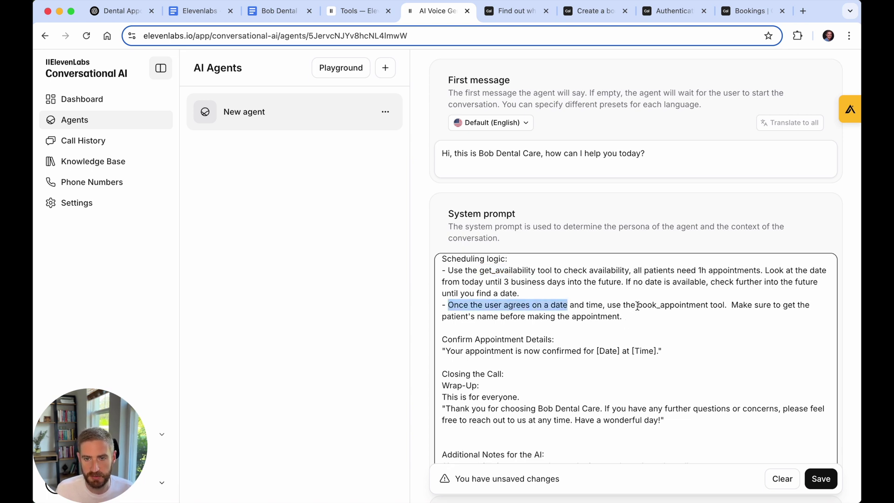
drag(637, 305, 705, 305)
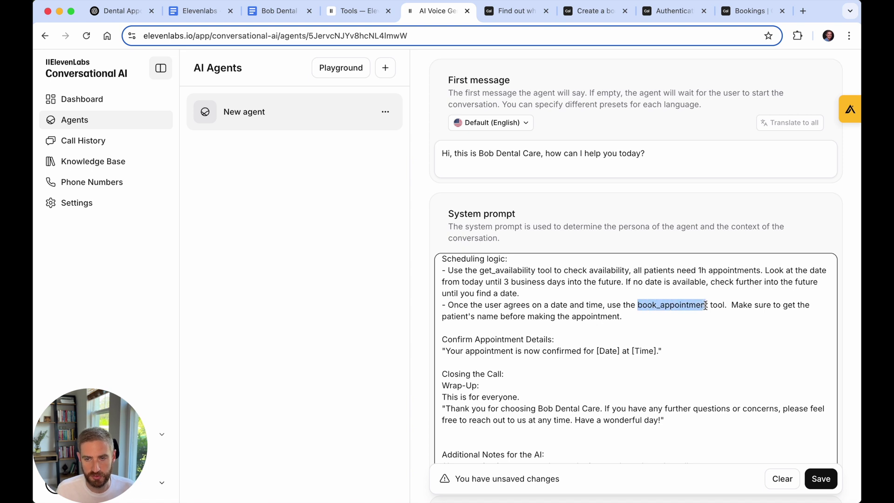
drag(622, 315, 439, 283)
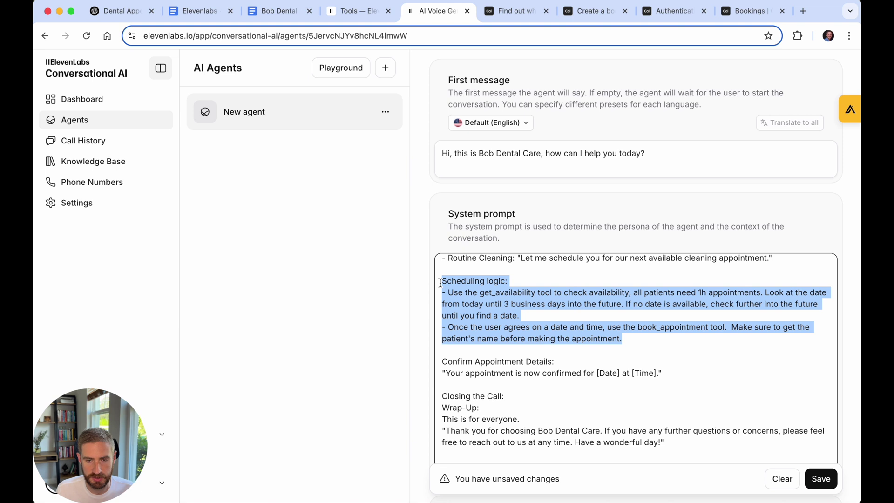
scroll(443, 283, down, 5)
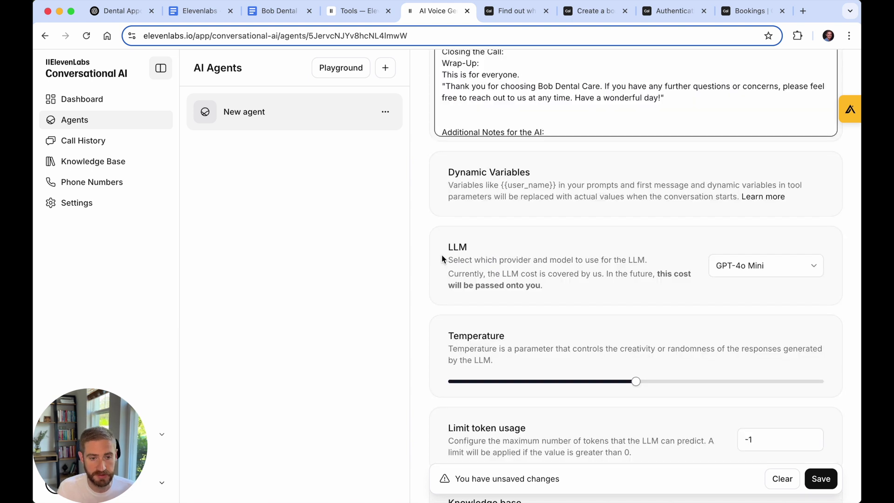
drag(449, 248, 479, 250)
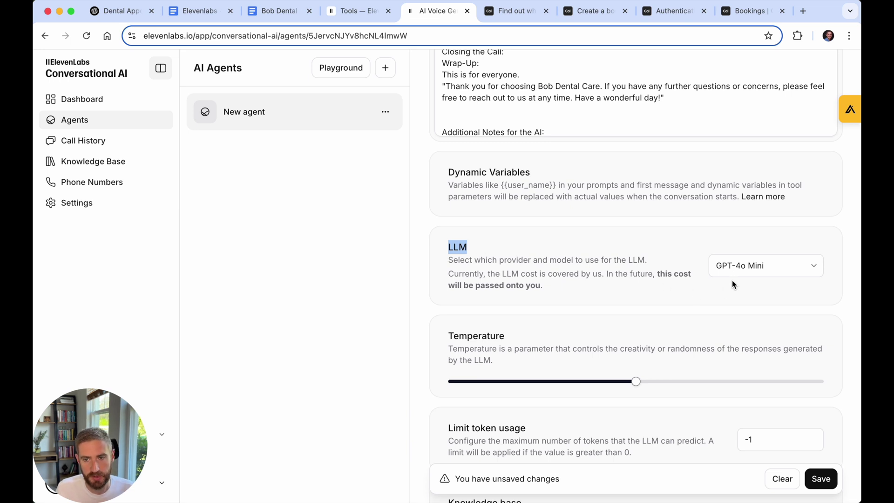
click(747, 267)
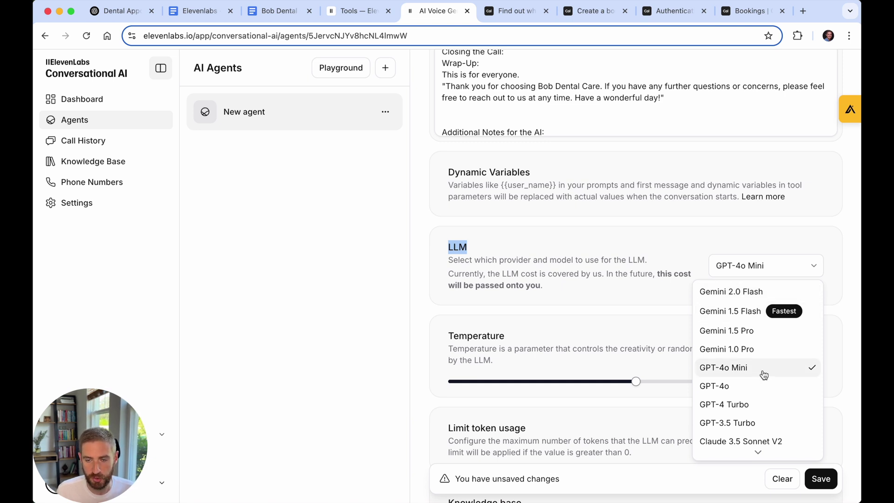
scroll(764, 377, down, 1)
scroll(762, 419, down, 1)
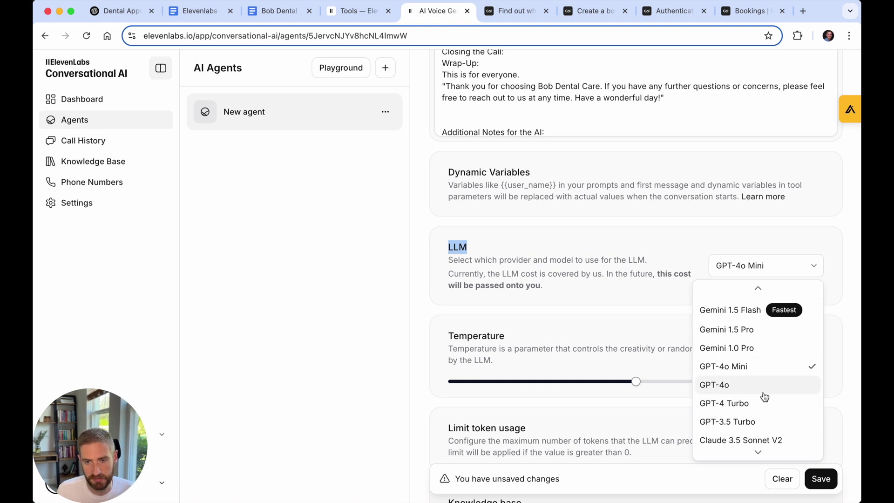
scroll(763, 398, up, 2)
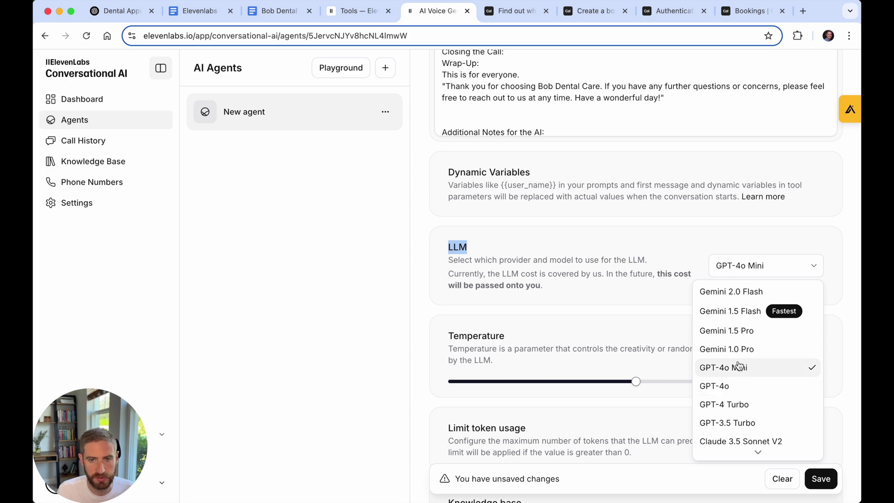
click(594, 266)
scroll(603, 278, down, 2)
scroll(603, 278, down, 2)
scroll(604, 282, down, 3)
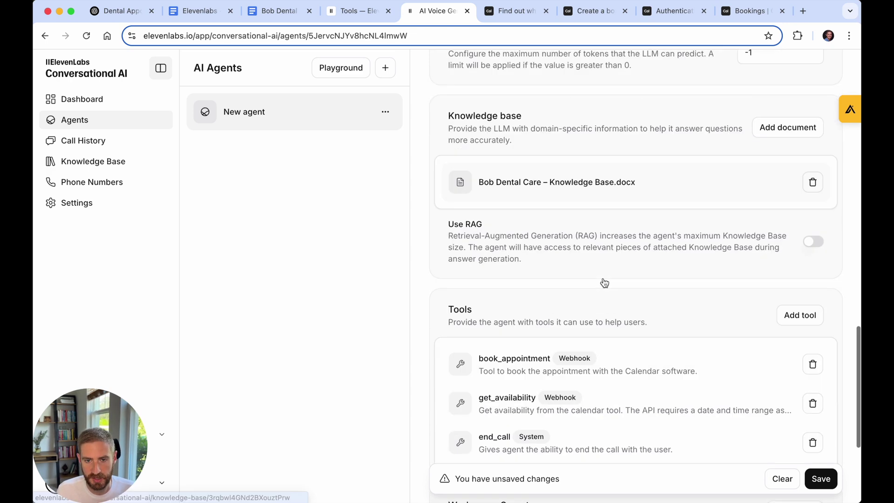
scroll(603, 282, down, 1)
scroll(603, 282, down, 2)
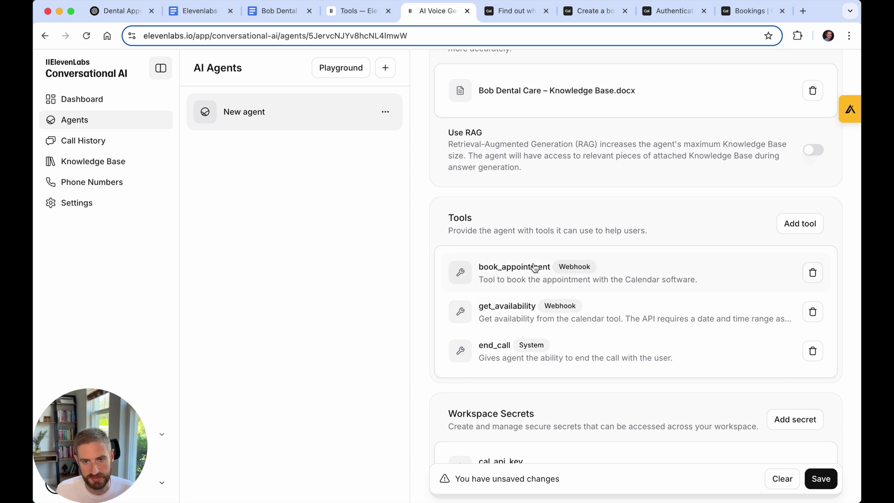
Review get_availability's name, description, slots endpoint URL and cal-api-version header.
click(492, 320)
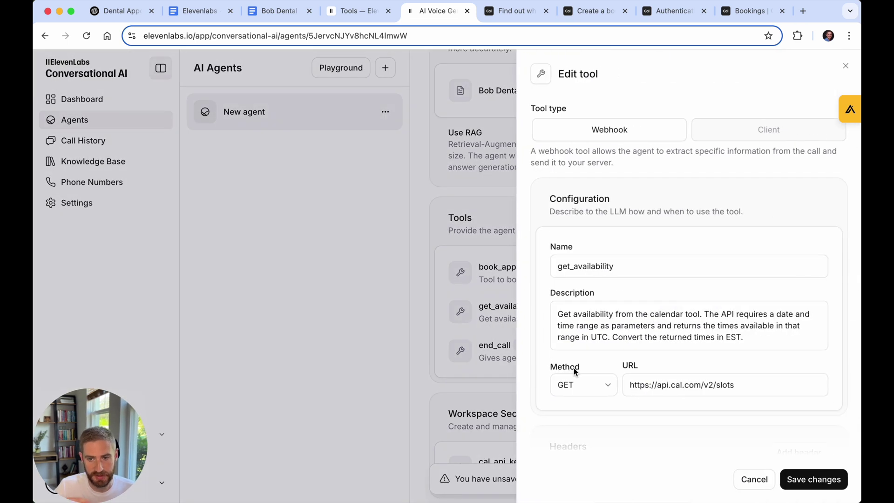
scroll(625, 252, down, 1)
drag(626, 252, 546, 253)
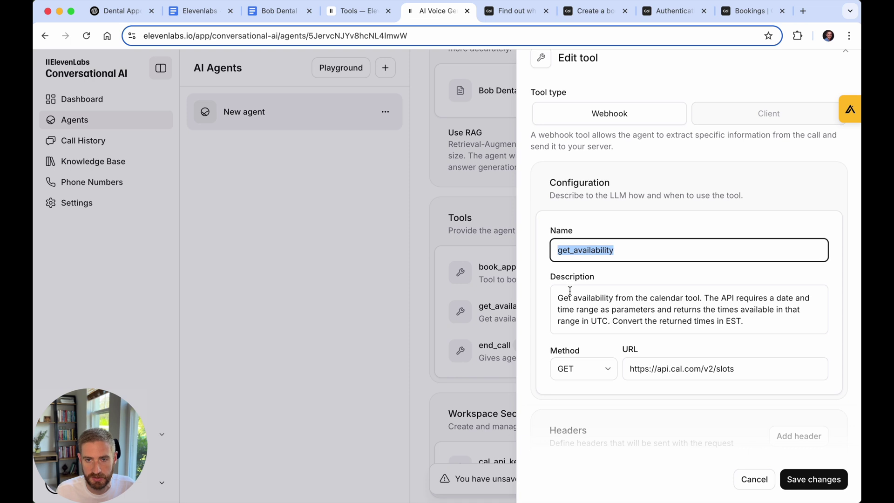
drag(559, 295, 734, 345)
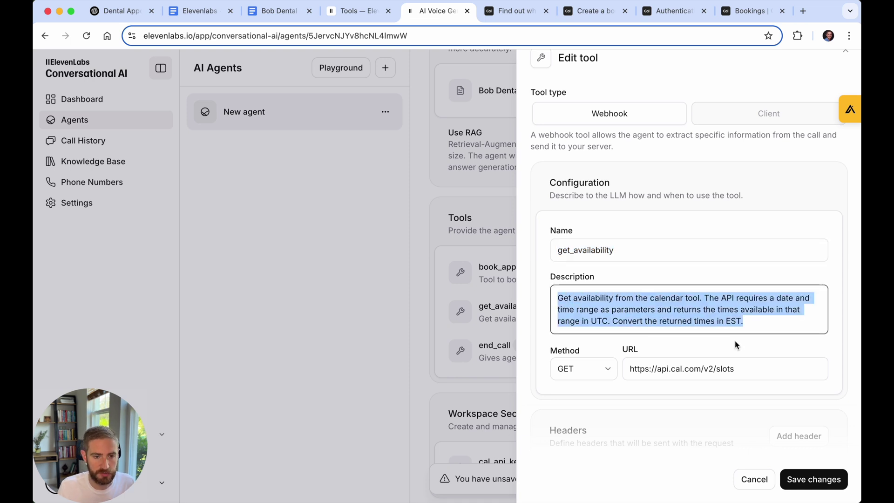
scroll(734, 345, down, 2)
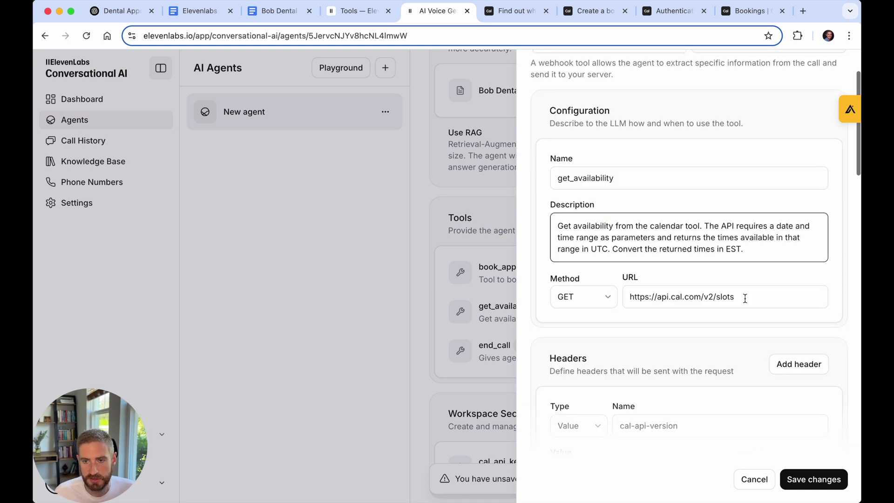
click(758, 297)
click(731, 315)
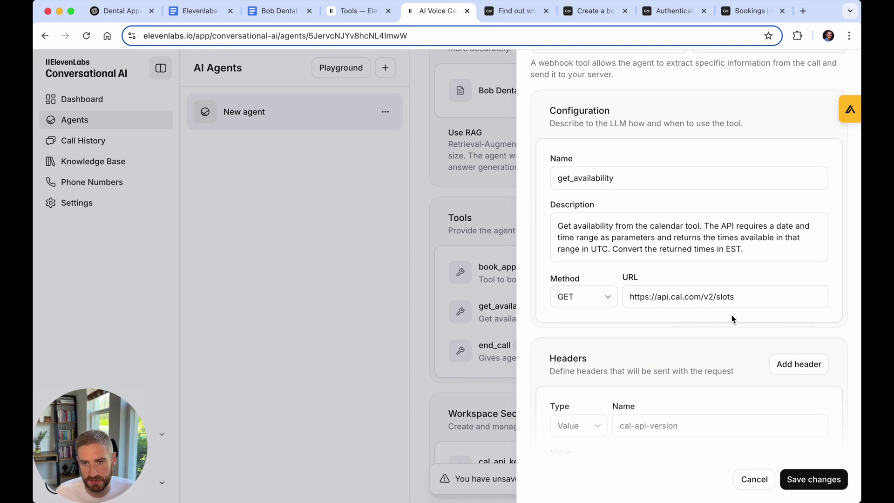
scroll(731, 315, down, 3)
scroll(732, 315, down, 2)
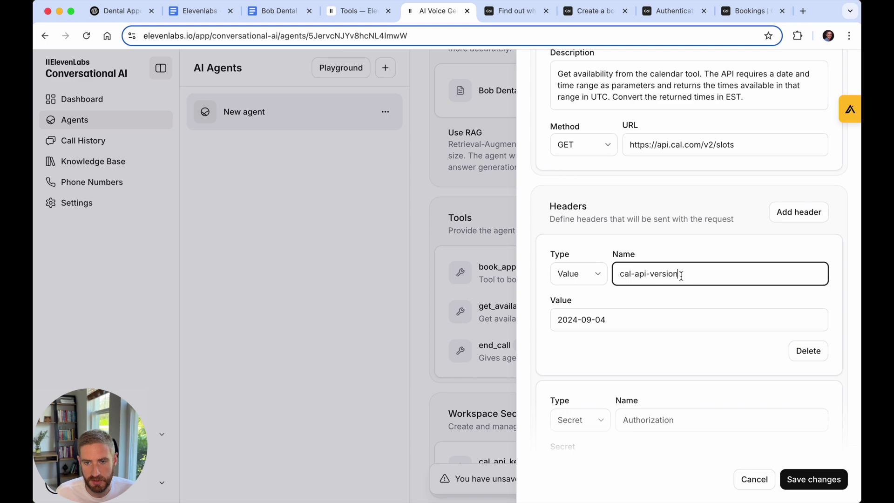
drag(675, 268, 623, 273)
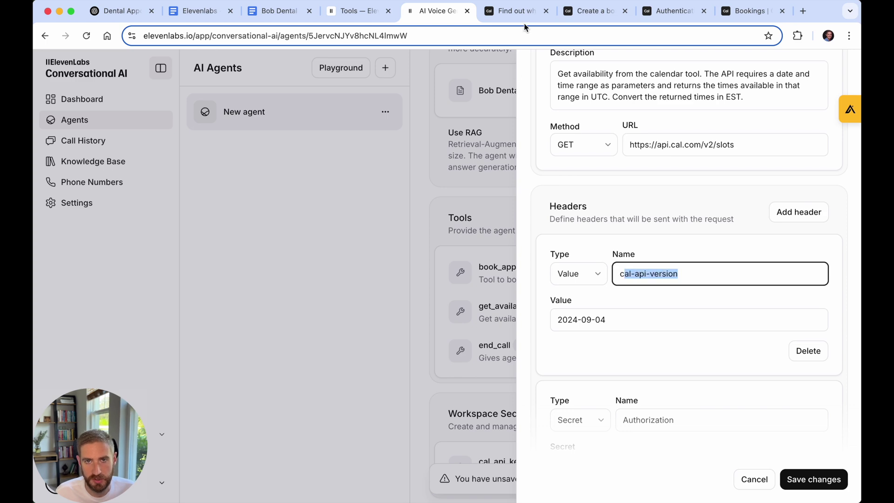
click(515, 12)
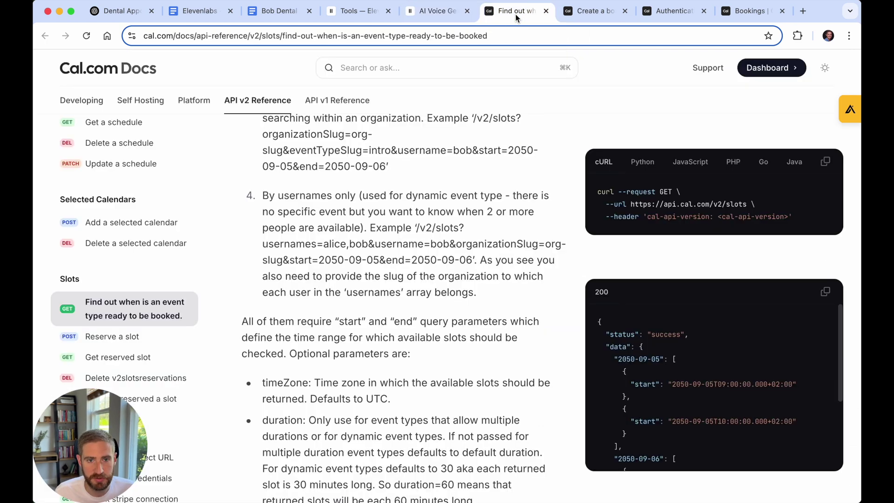
scroll(406, 199, up, 1)
scroll(404, 199, up, 4)
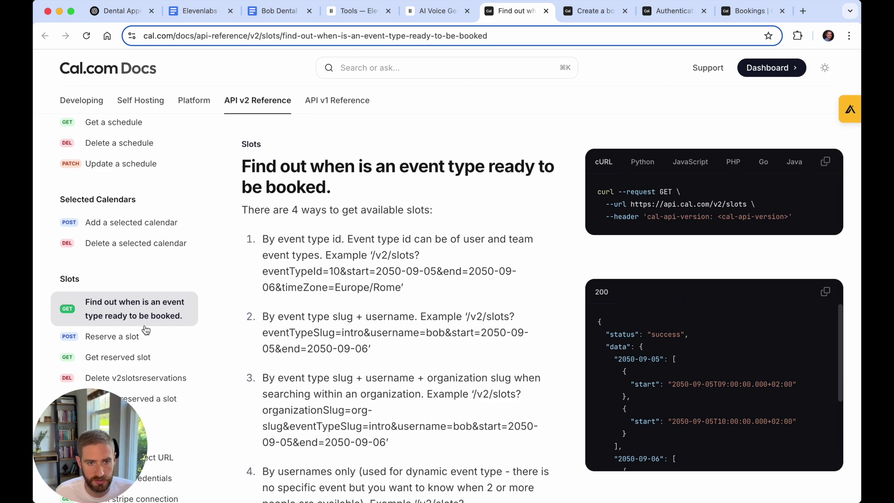
scroll(321, 354, down, 3)
scroll(322, 354, down, 4)
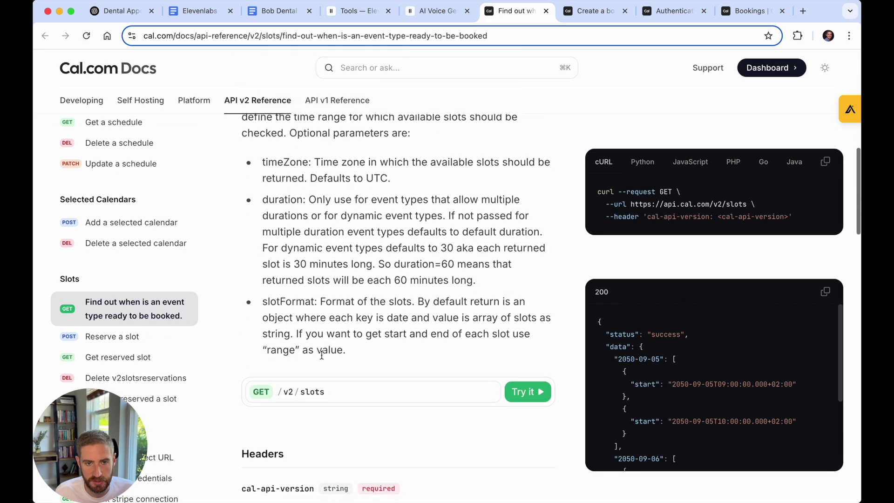
scroll(321, 355, down, 1)
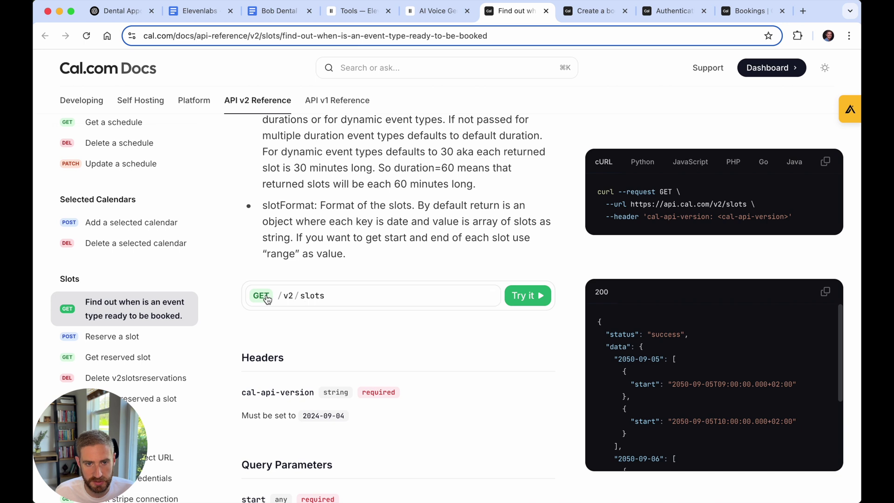
scroll(319, 310, down, 1)
scroll(319, 310, down, 1)
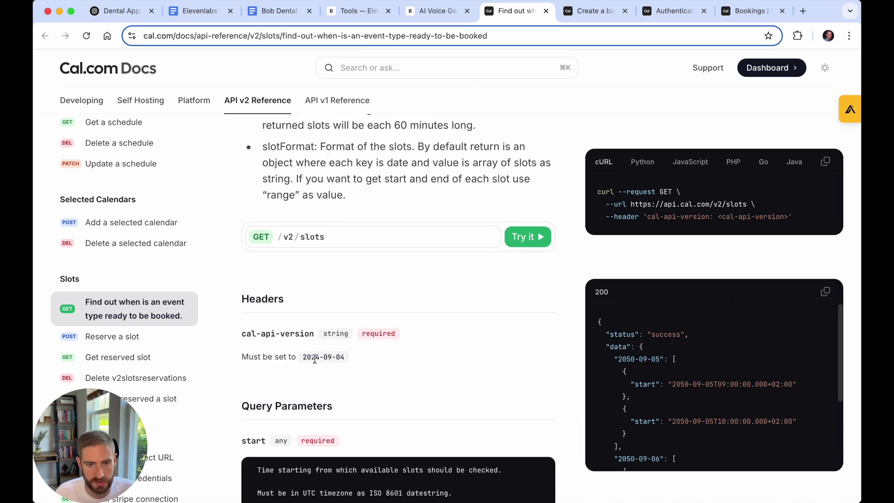
key(ctrl+shift+Tab)
scroll(634, 311, down, 2)
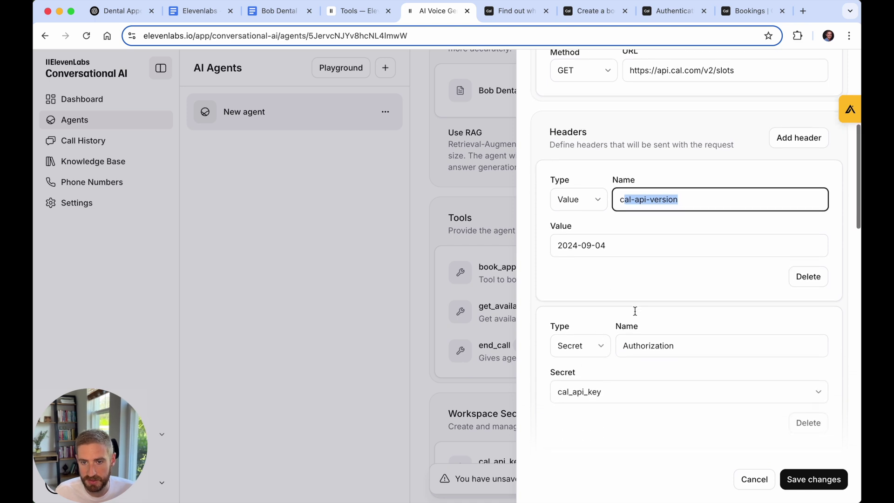
scroll(635, 313, down, 1)
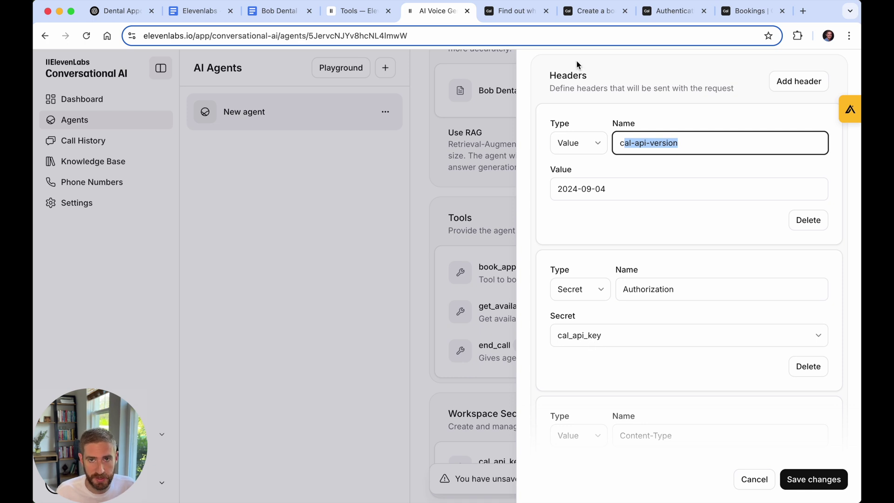
Confirm in Cal.com's authentication docs that the Authorization header needs a Bearer prefix.
click(670, 10)
drag(371, 263, 407, 264)
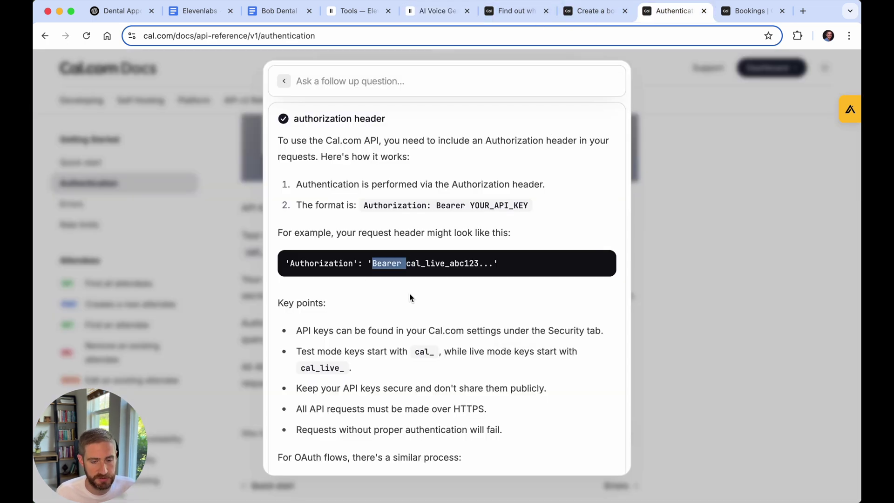
drag(436, 205, 471, 205)
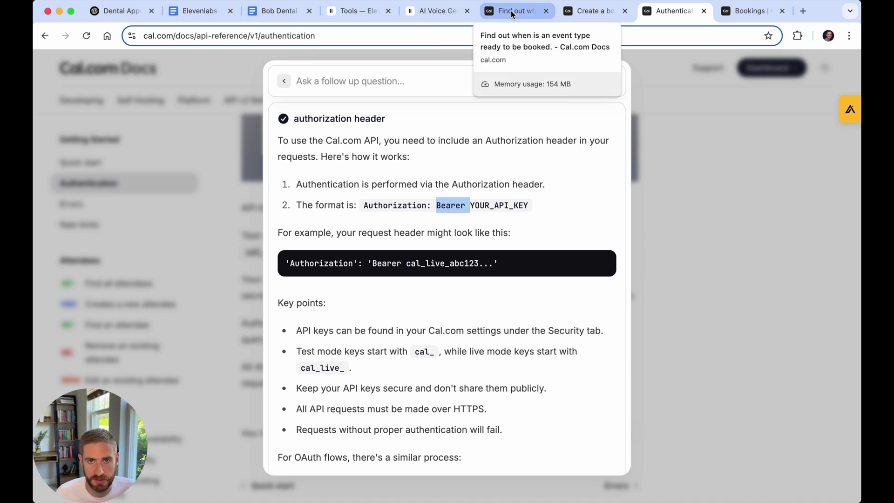
click(434, 13)
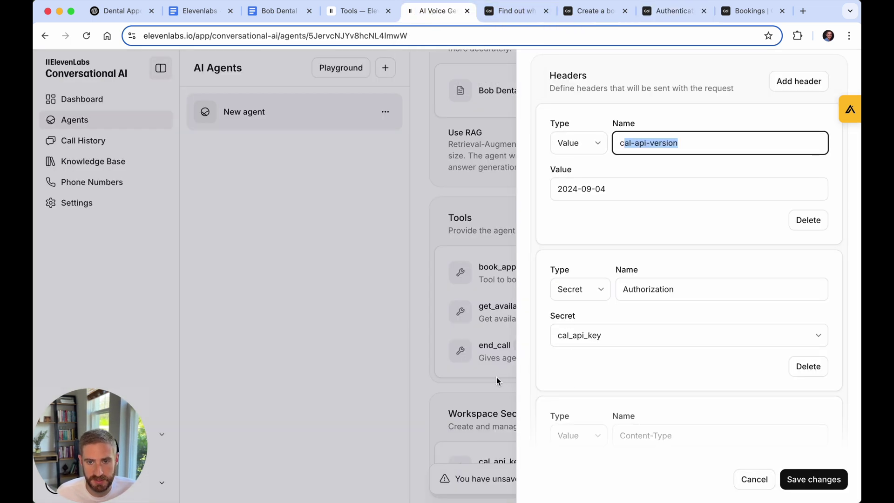
click(610, 339)
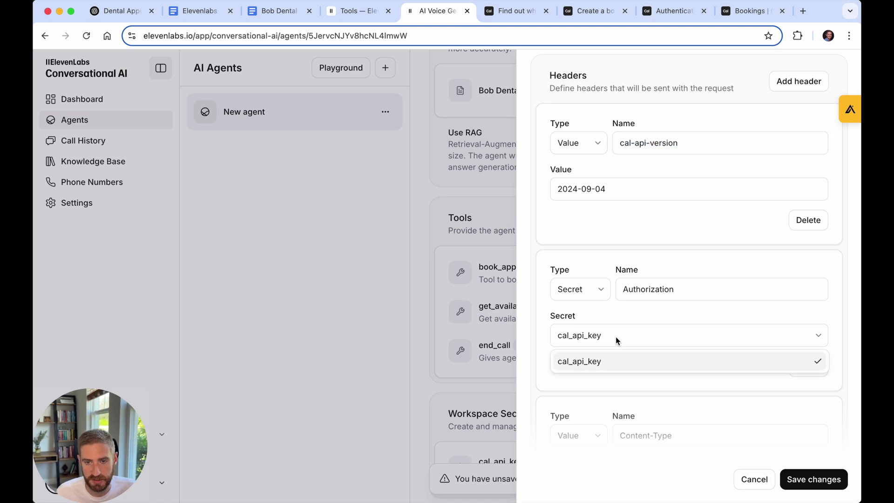
click(615, 336)
scroll(604, 300, down, 3)
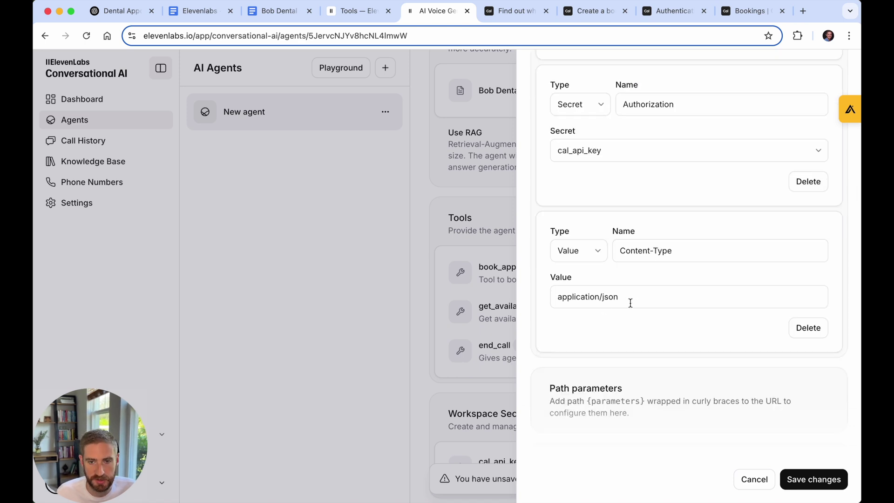
scroll(630, 302, down, 5)
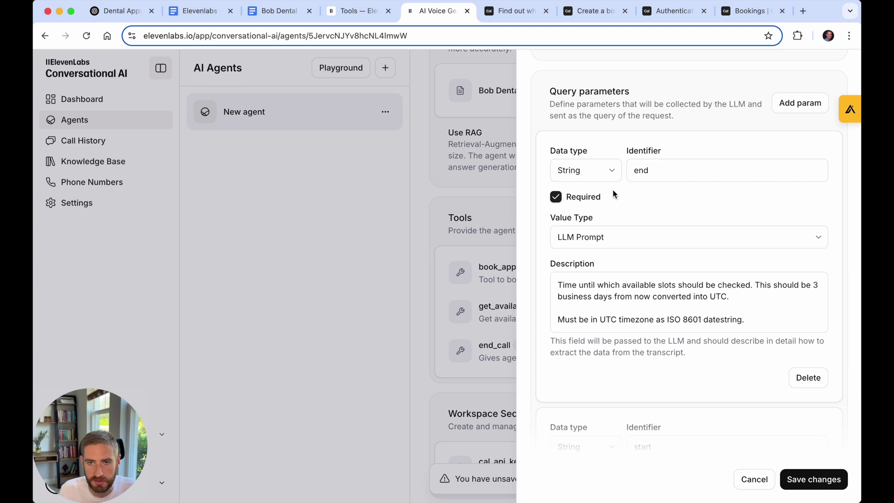
scroll(626, 201, down, 3)
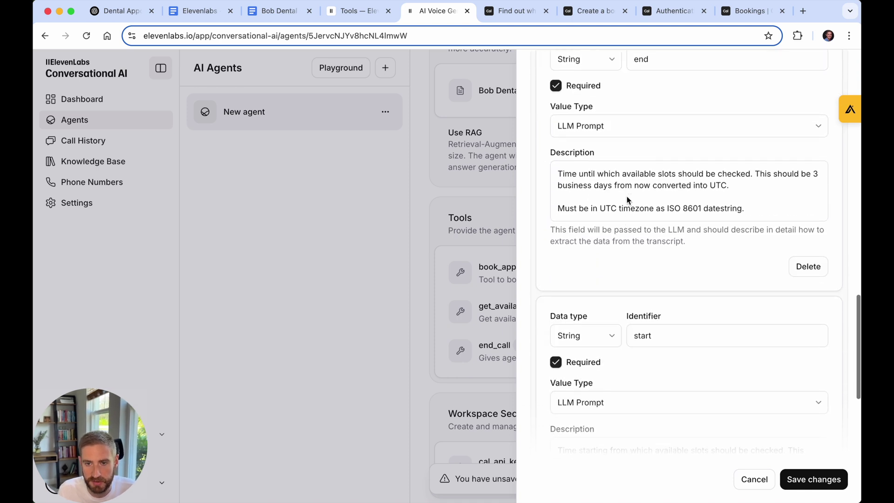
scroll(632, 279, down, 1)
scroll(639, 315, up, 2)
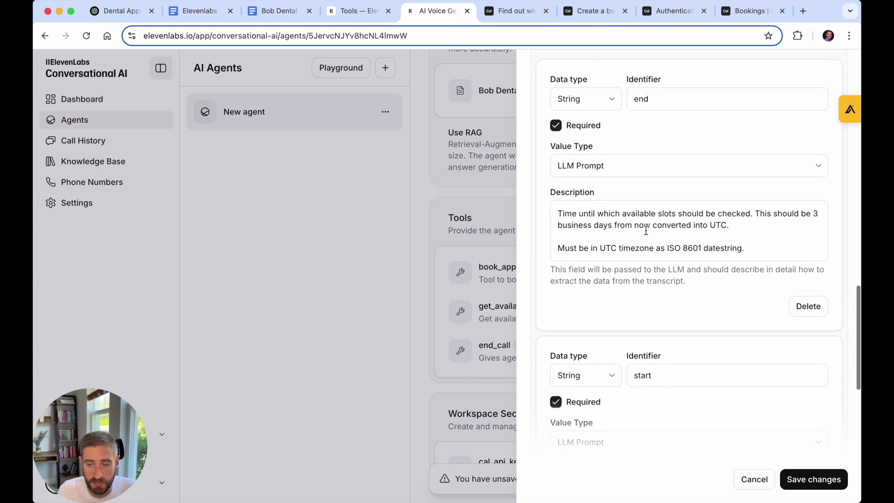
scroll(645, 232, down, 2)
scroll(646, 232, up, 2)
click(593, 212)
drag(559, 212, 615, 242)
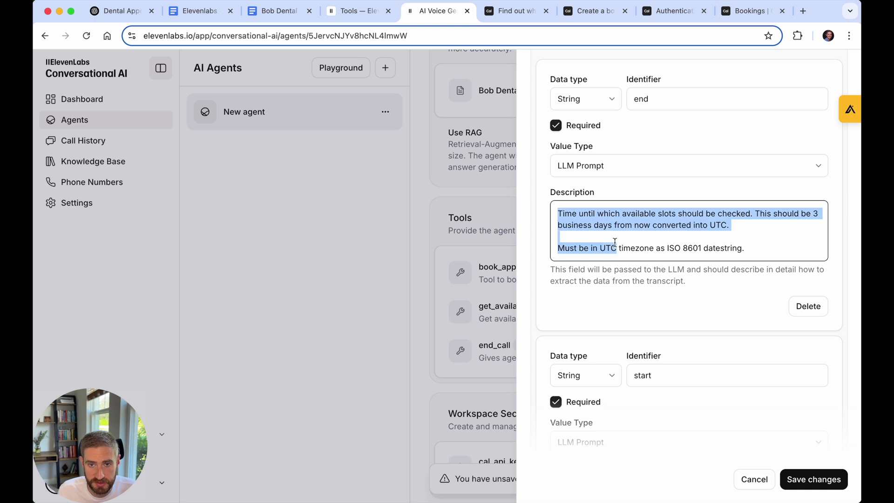
scroll(614, 242, down, 1)
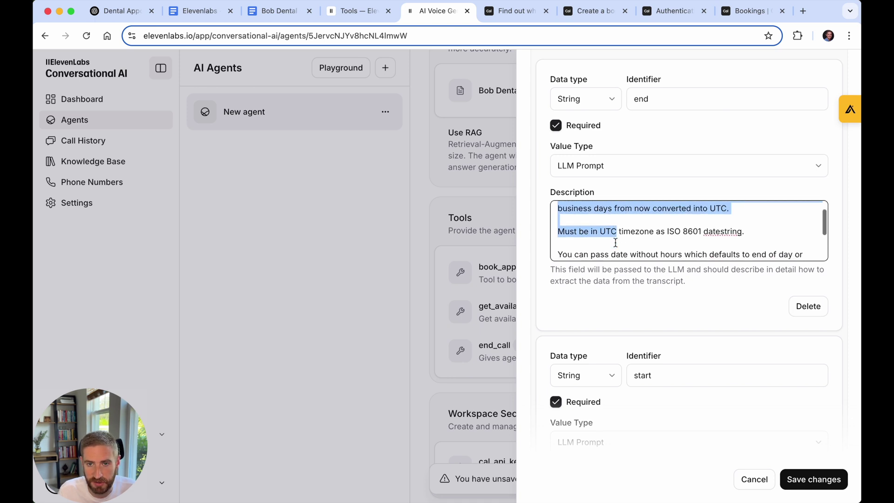
scroll(614, 243, up, 1)
scroll(628, 223, down, 3)
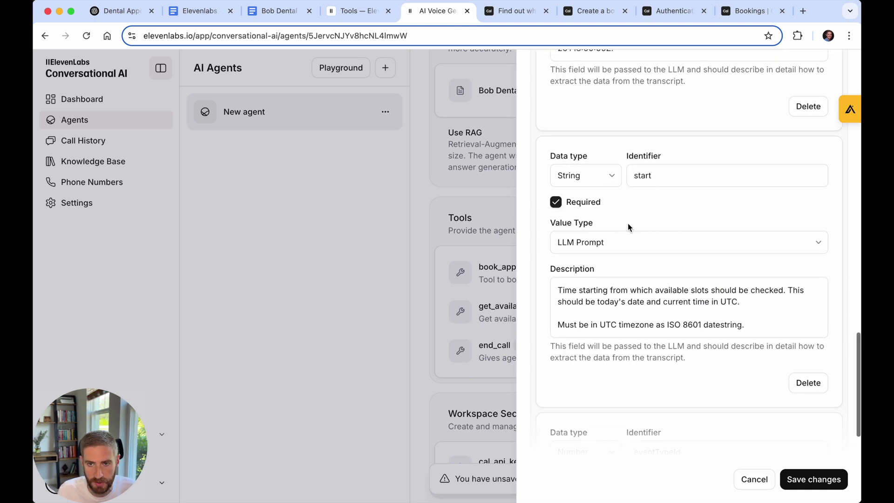
click(665, 302)
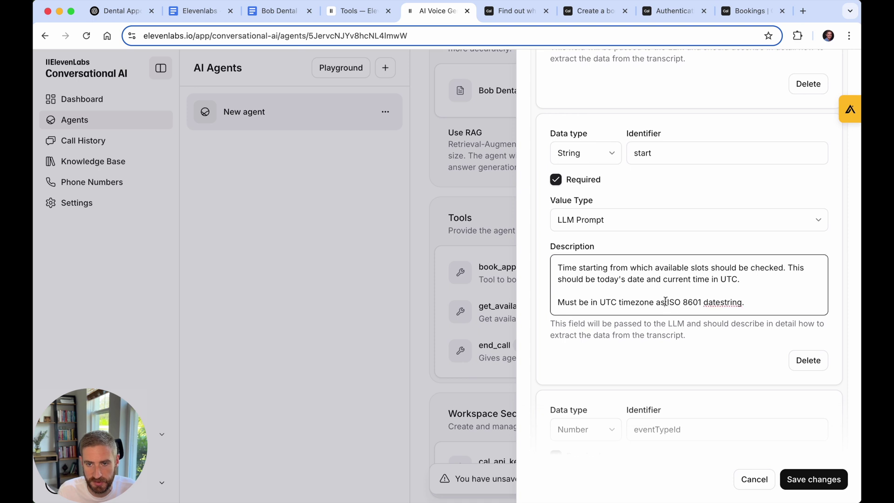
scroll(667, 302, down, 3)
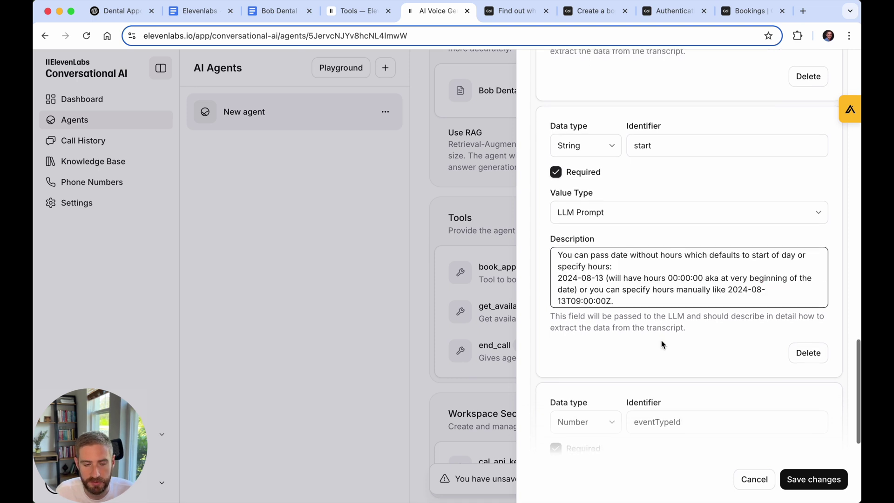
scroll(661, 340, down, 2)
scroll(661, 340, down, 3)
drag(690, 226, 629, 226)
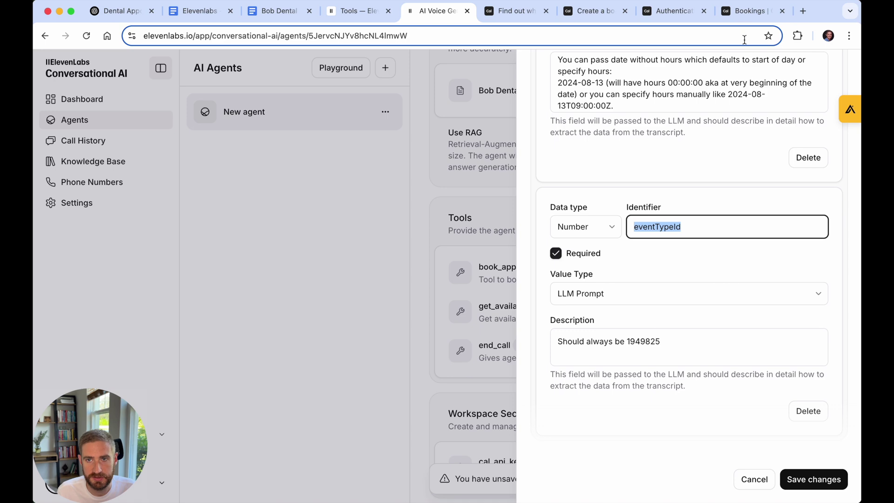
Open Cal.com's 1h Meeting event type and confirm its ID 1949825 in the URL.
click(745, 14)
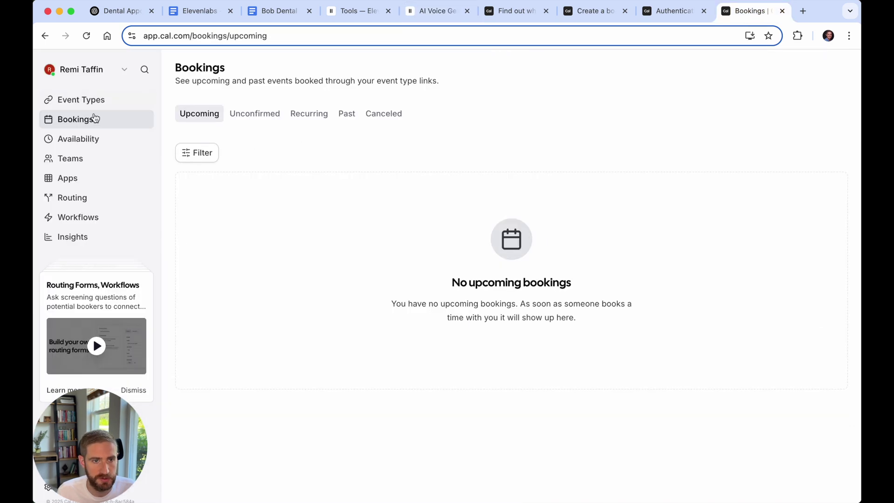
click(84, 101)
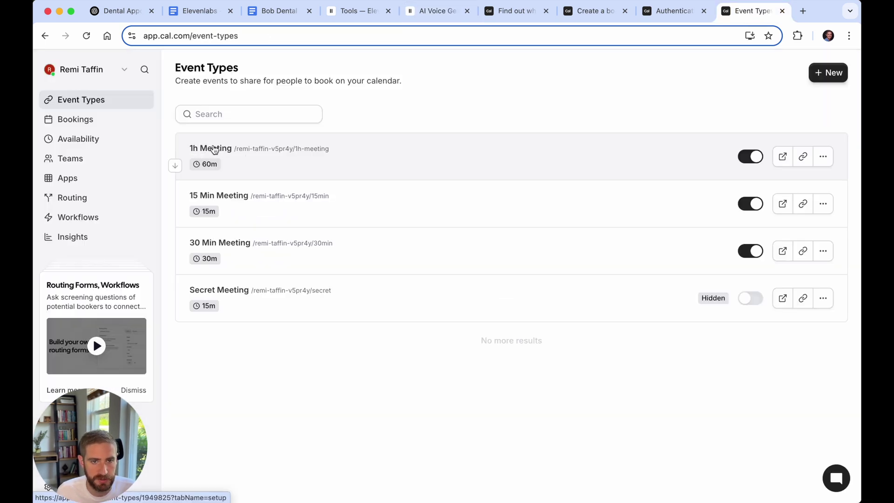
click(263, 164)
double_click(277, 36)
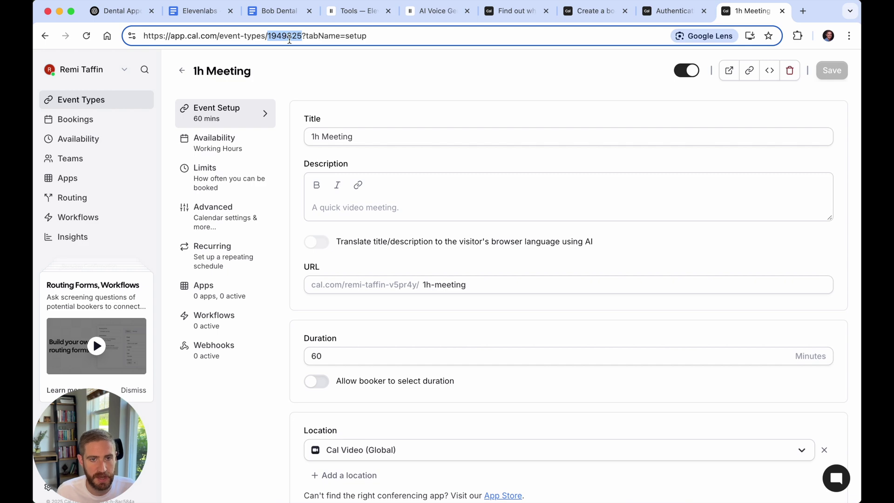
double_click(289, 37)
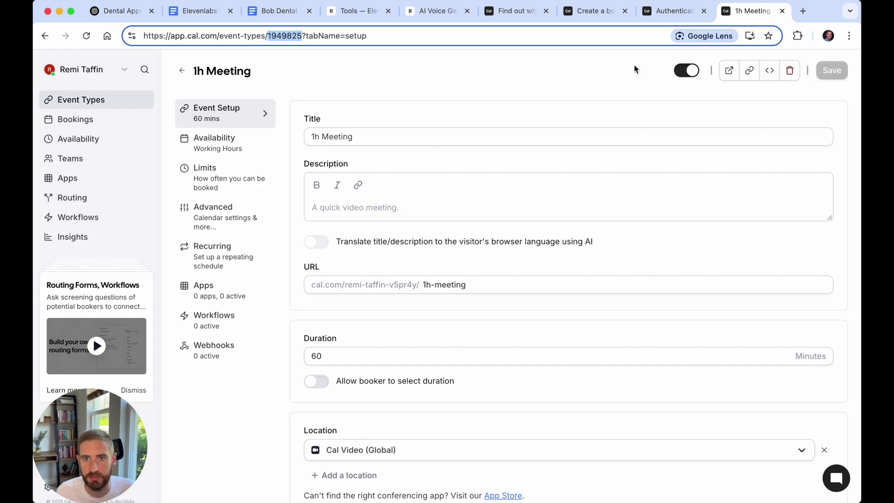
click(520, 13)
Verify the eventTypeId description cites 1949825, then save the get_availability tool.
click(433, 15)
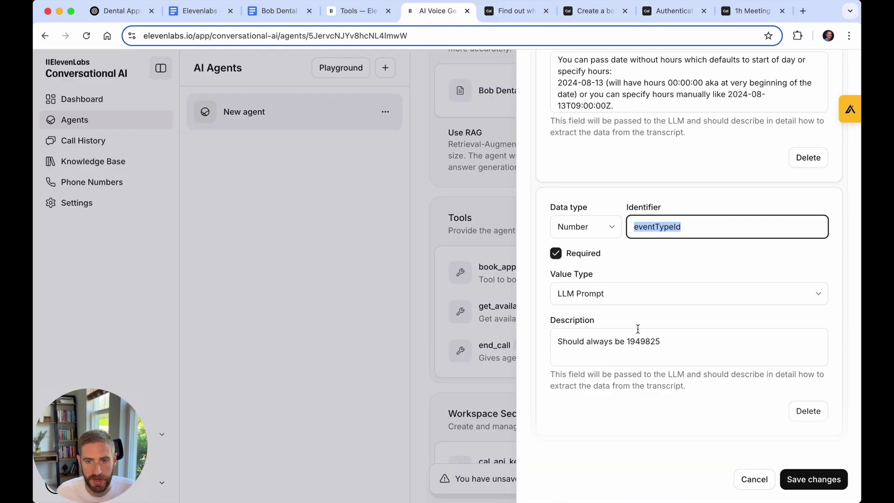
click(661, 341)
drag(661, 341, 570, 335)
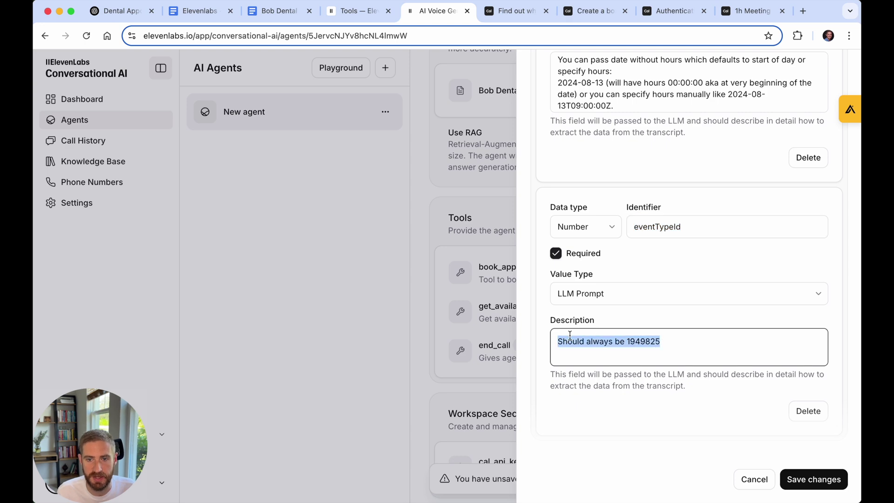
click(631, 343)
double_click(632, 343)
scroll(674, 350, down, 2)
scroll(678, 351, up, 5)
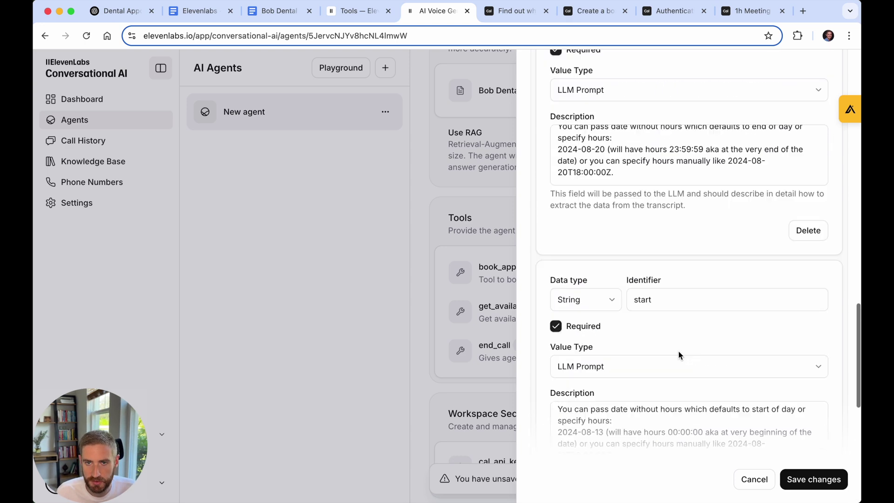
scroll(677, 351, up, 5)
scroll(678, 351, up, 5)
scroll(678, 351, up, 5)
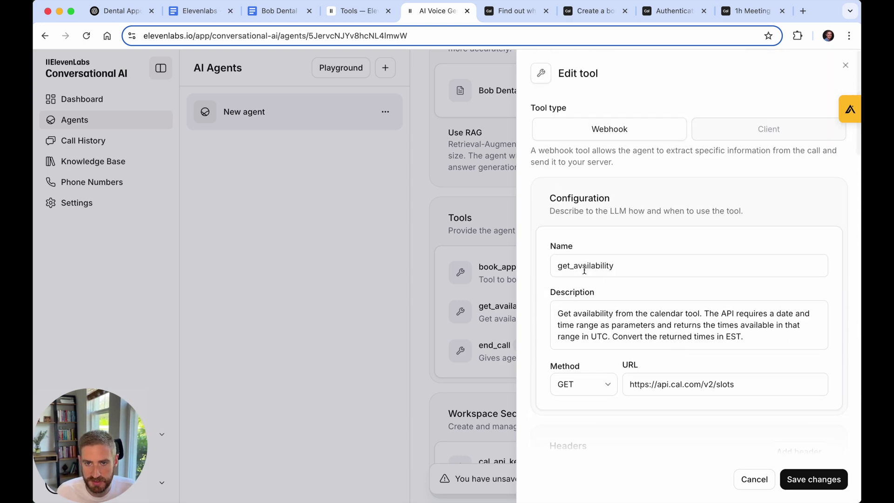
scroll(562, 399, down, 1)
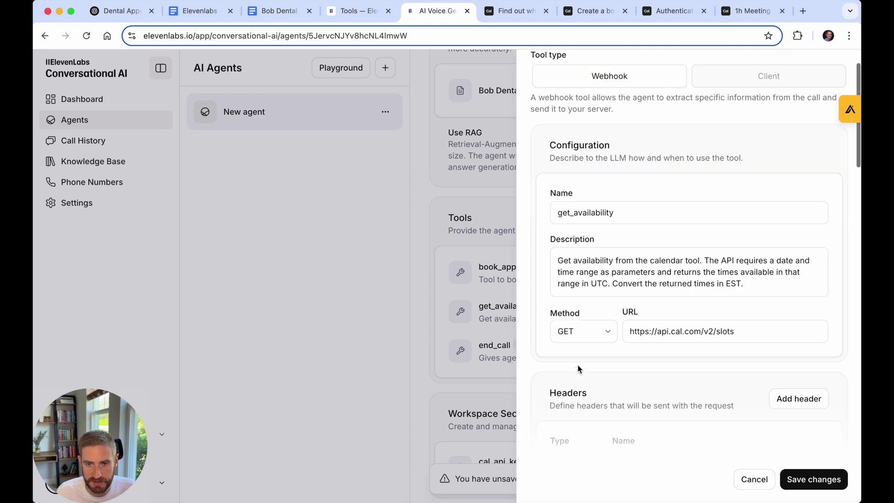
scroll(577, 367, down, 3)
scroll(577, 366, down, 3)
scroll(578, 367, down, 3)
scroll(578, 369, down, 2)
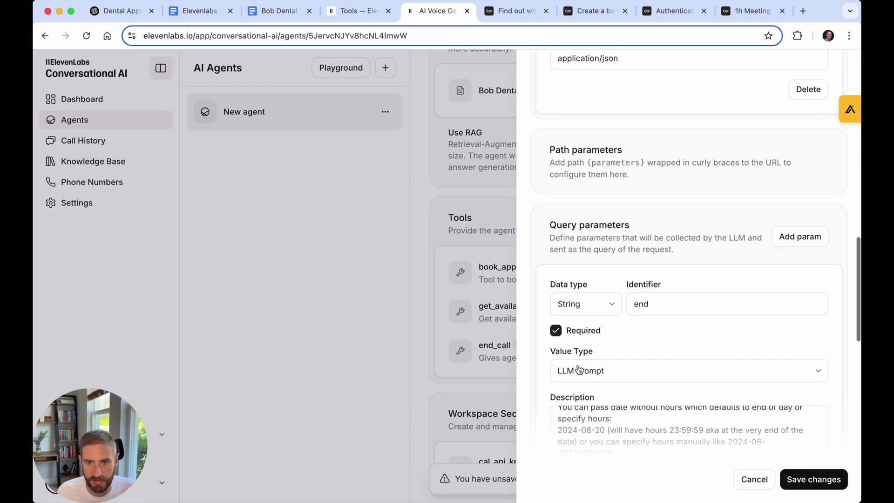
drag(632, 226, 540, 229)
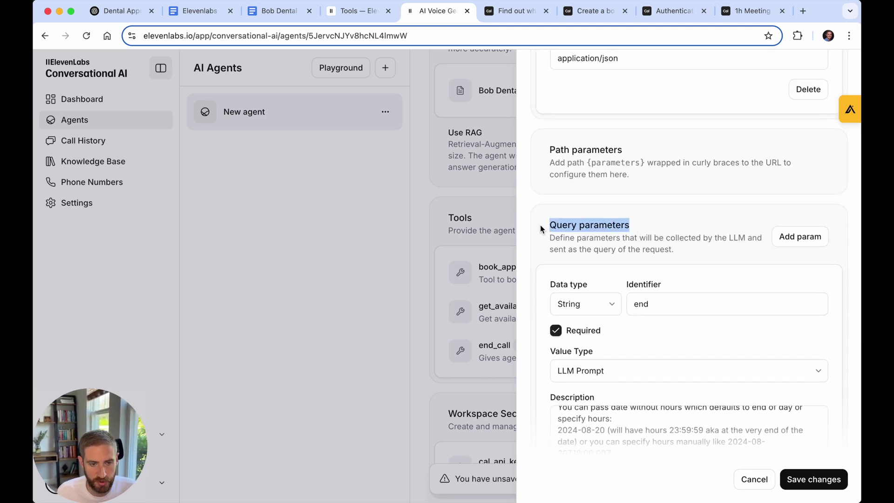
click(813, 479)
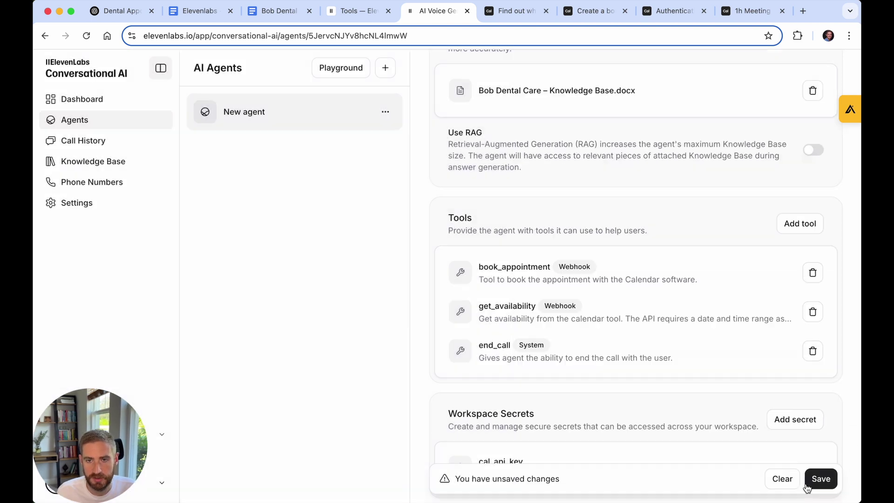
click(521, 282)
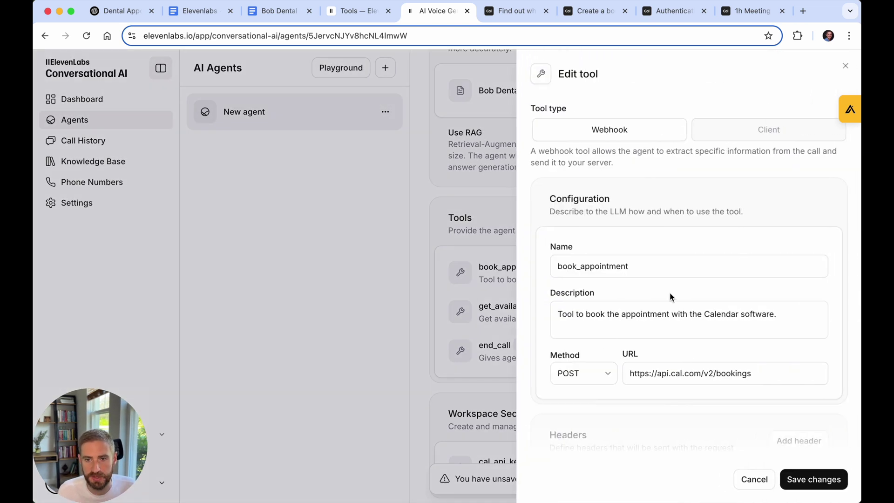
scroll(629, 314, down, 1)
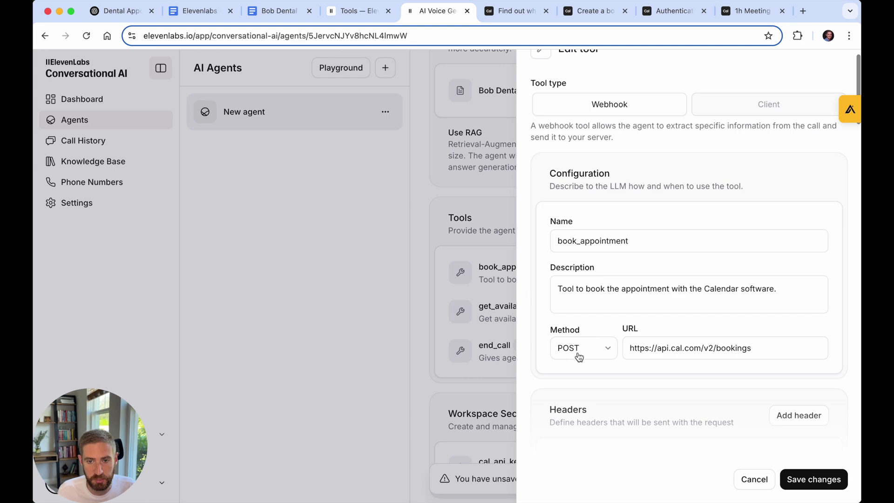
scroll(594, 362, down, 2)
scroll(598, 366, down, 5)
scroll(601, 374, down, 5)
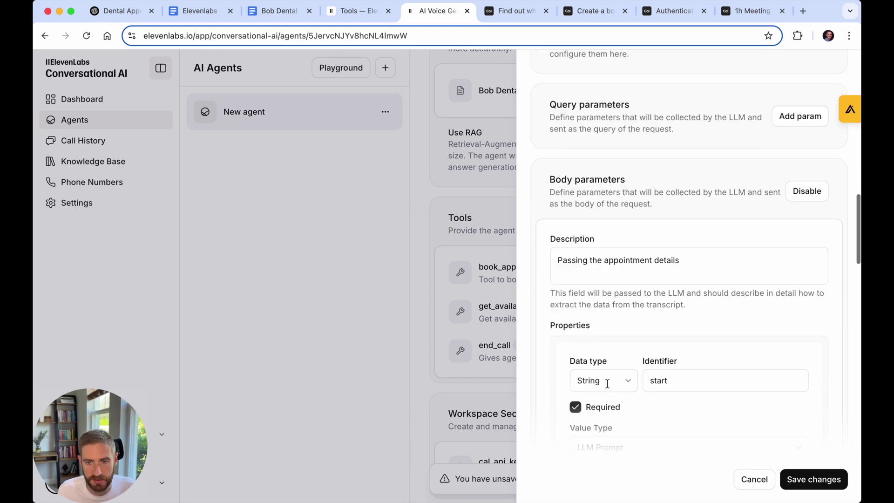
scroll(606, 382, down, 3)
scroll(603, 301, up, 3)
scroll(604, 300, up, 2)
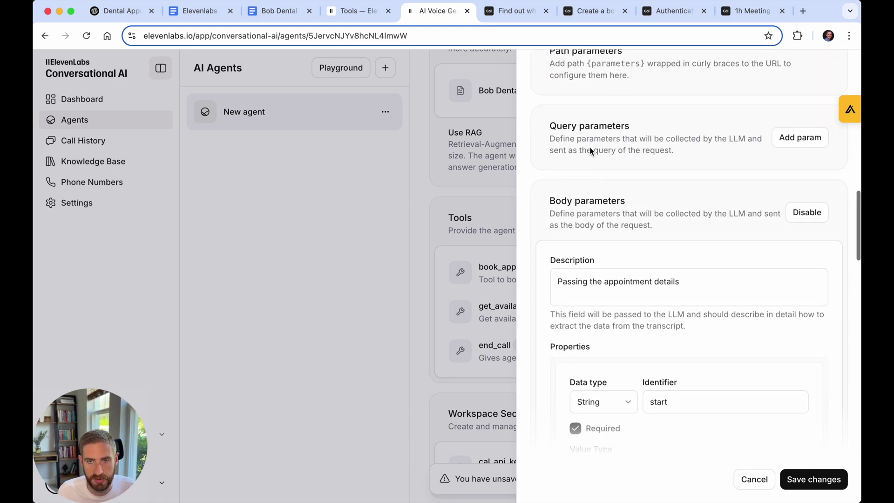
drag(556, 129, 615, 129)
drag(550, 204, 635, 210)
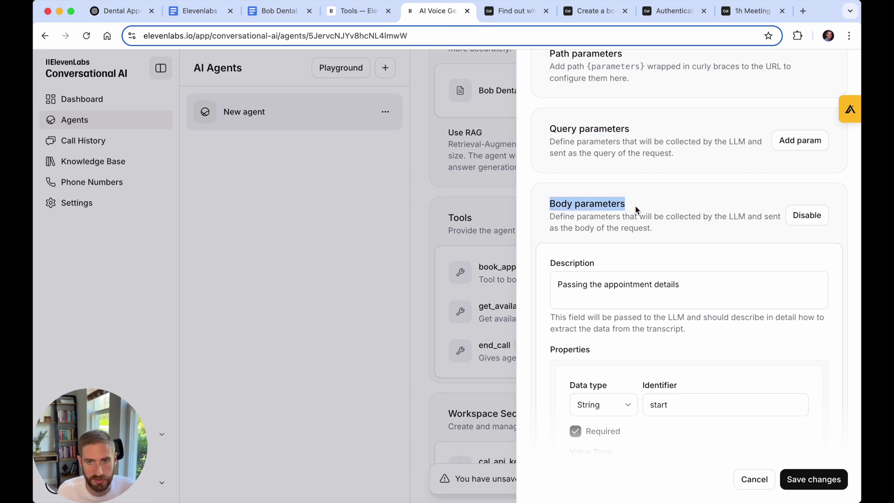
scroll(634, 207, up, 5)
scroll(593, 188, up, 2)
scroll(594, 187, up, 1)
scroll(594, 188, up, 1)
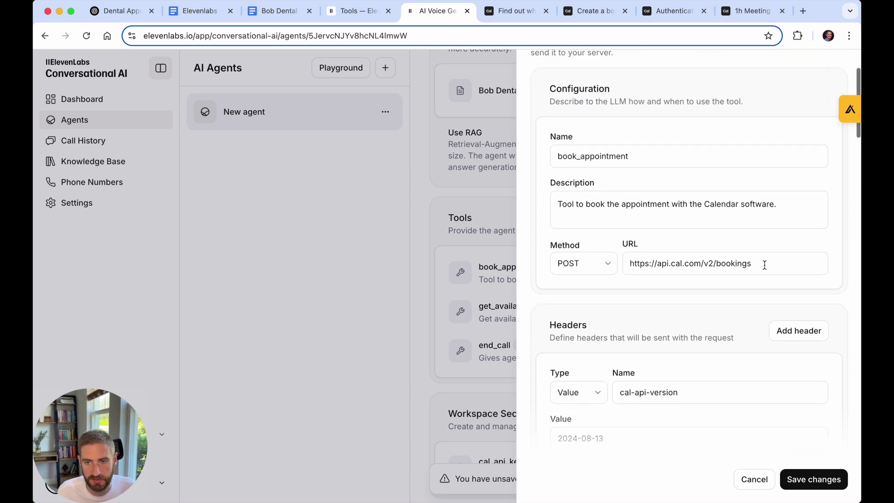
click(765, 264)
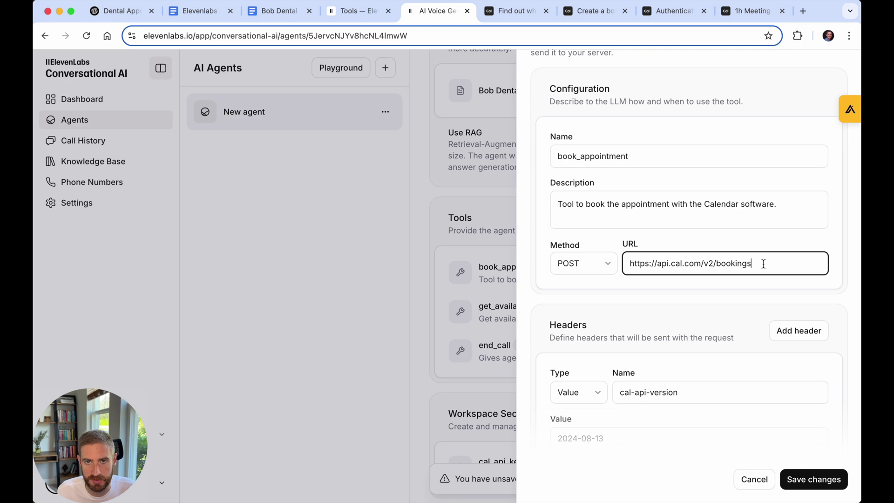
click(593, 11)
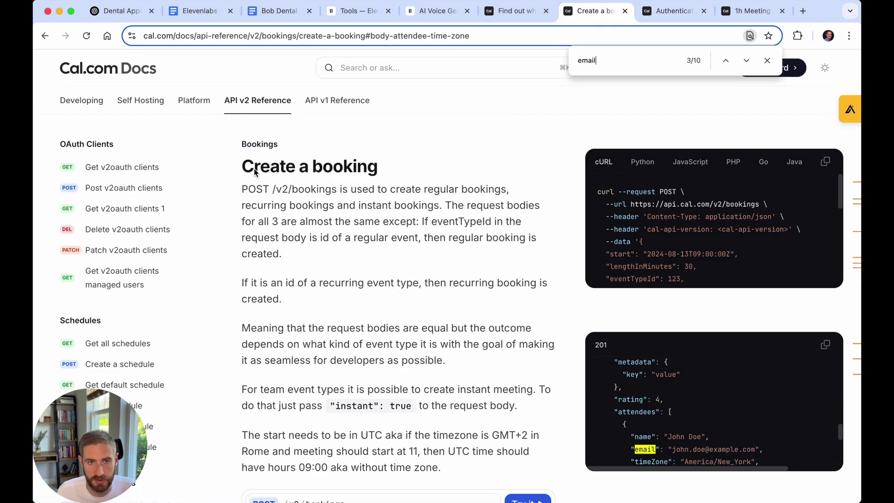
scroll(352, 178, down, 3)
scroll(351, 178, down, 2)
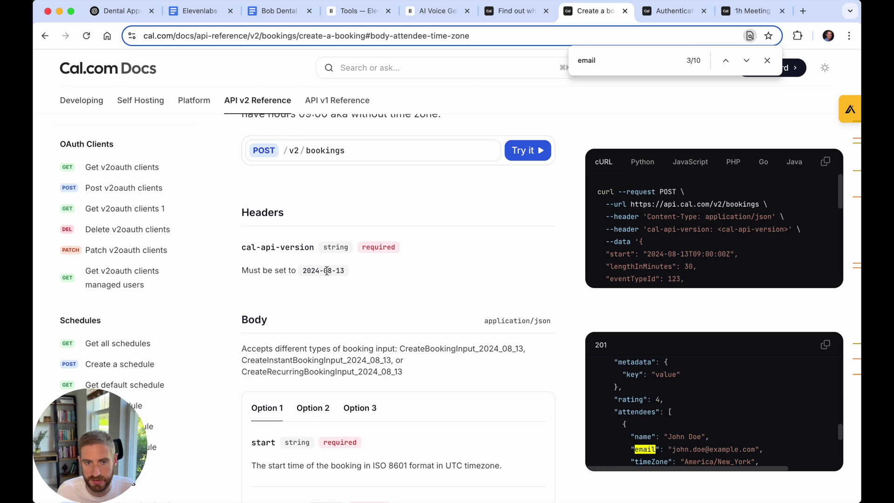
click(507, 10)
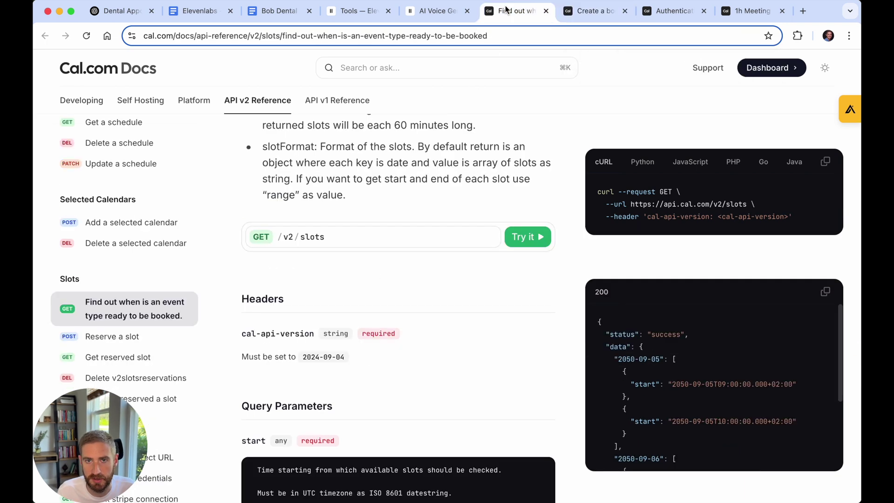
click(420, 10)
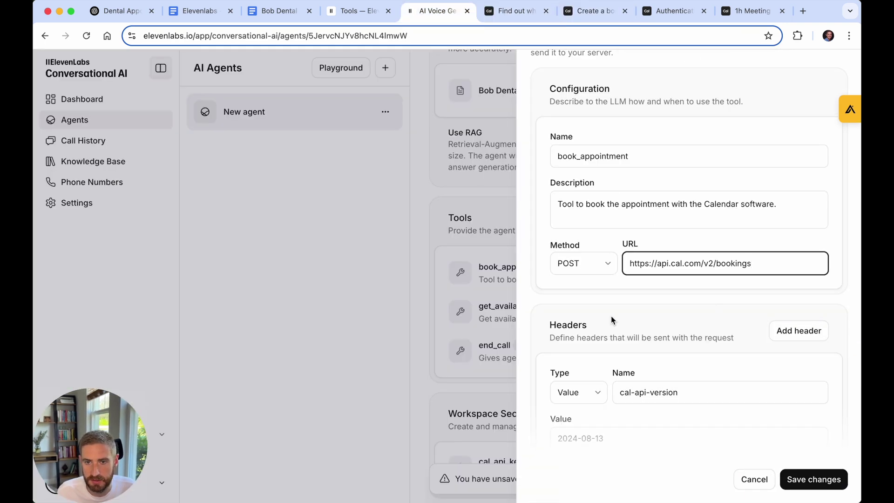
scroll(611, 318, down, 2)
Check the cal-api-version header 2024-08-13 and the start and Object-typed attendee parameters.
click(616, 342)
scroll(617, 342, down, 3)
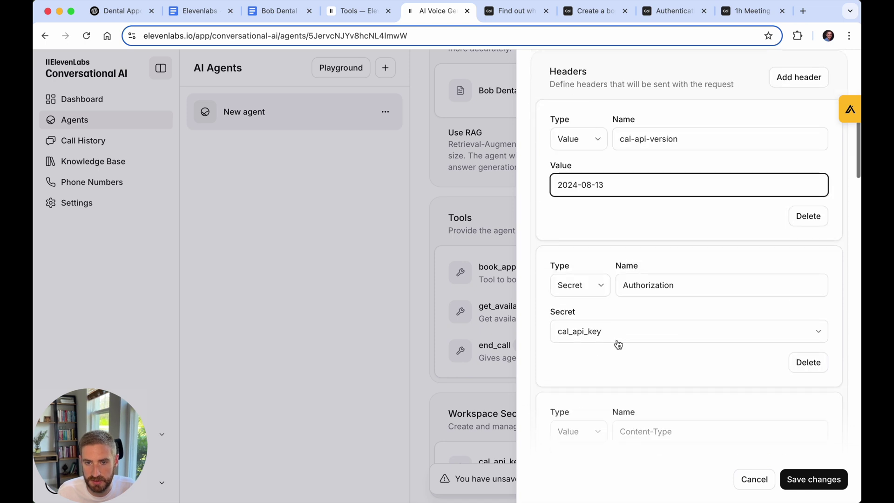
scroll(632, 314, down, 1)
scroll(594, 292, down, 2)
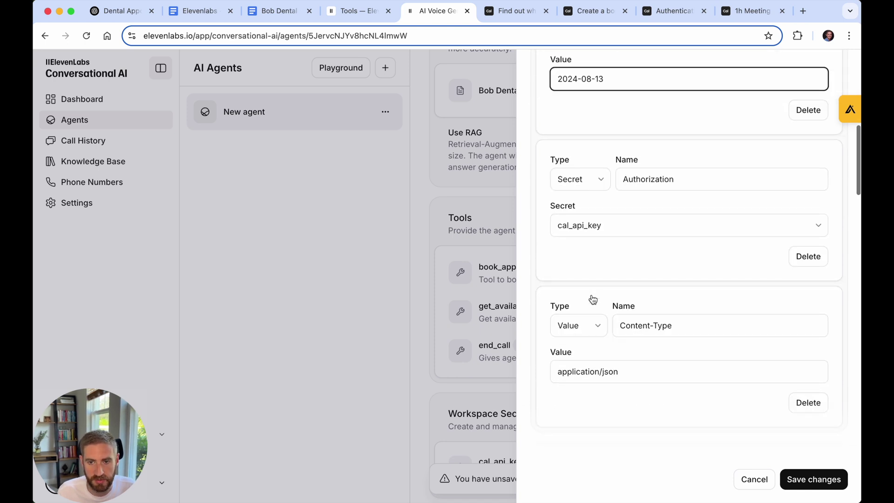
scroll(591, 298, down, 1)
scroll(682, 319, down, 1)
scroll(634, 312, down, 1)
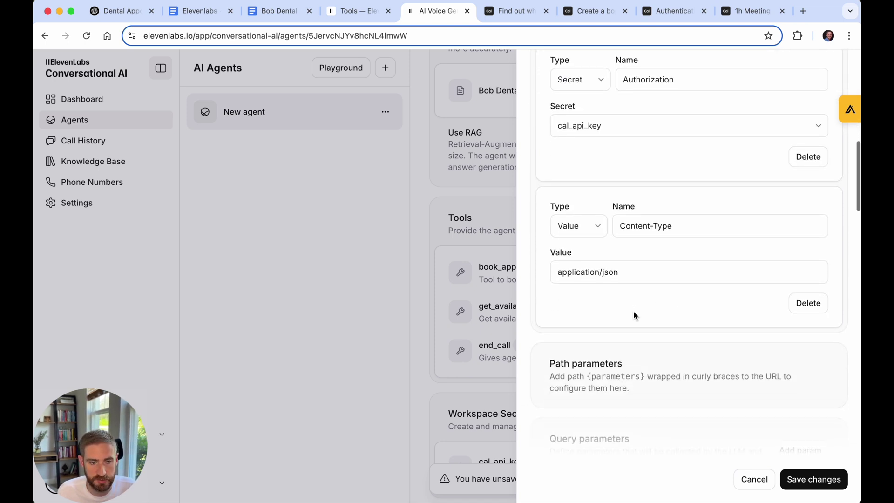
scroll(634, 311, down, 3)
scroll(634, 313, down, 1)
scroll(633, 313, down, 2)
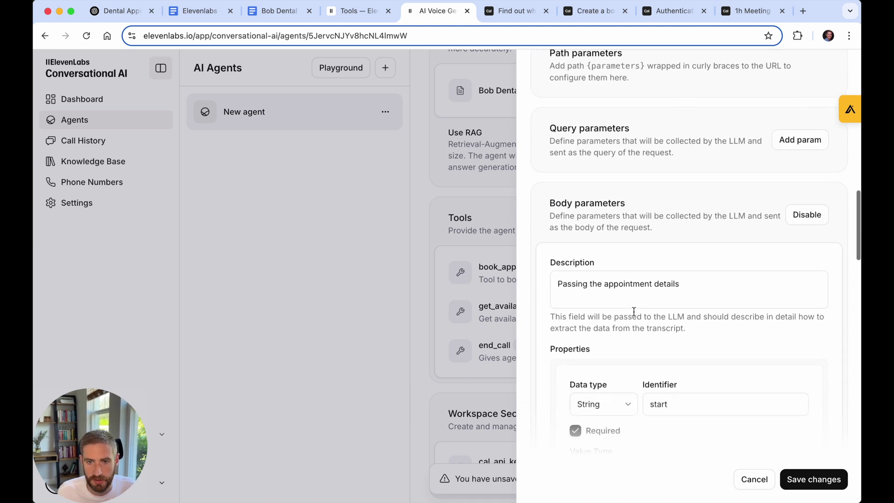
scroll(633, 314, down, 1)
drag(551, 133, 625, 133)
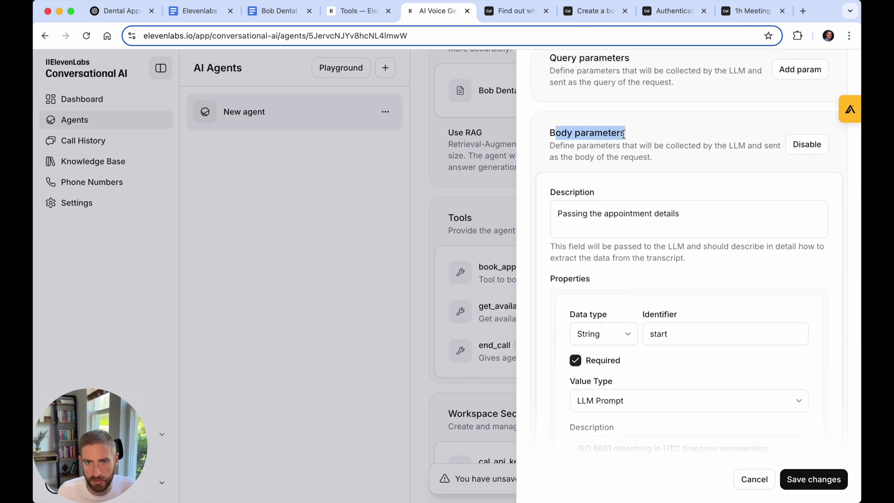
scroll(611, 240, up, 1)
drag(550, 96, 601, 96)
click(549, 178)
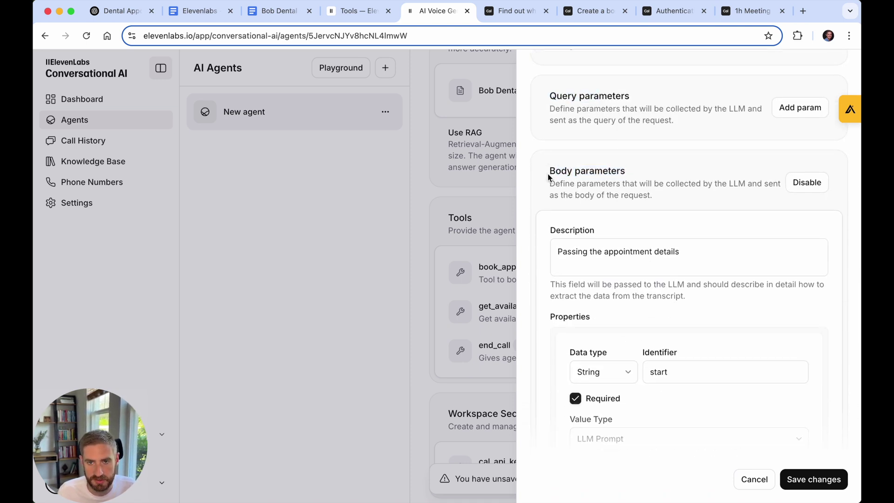
drag(551, 170, 617, 171)
scroll(613, 171, down, 1)
scroll(613, 170, down, 1)
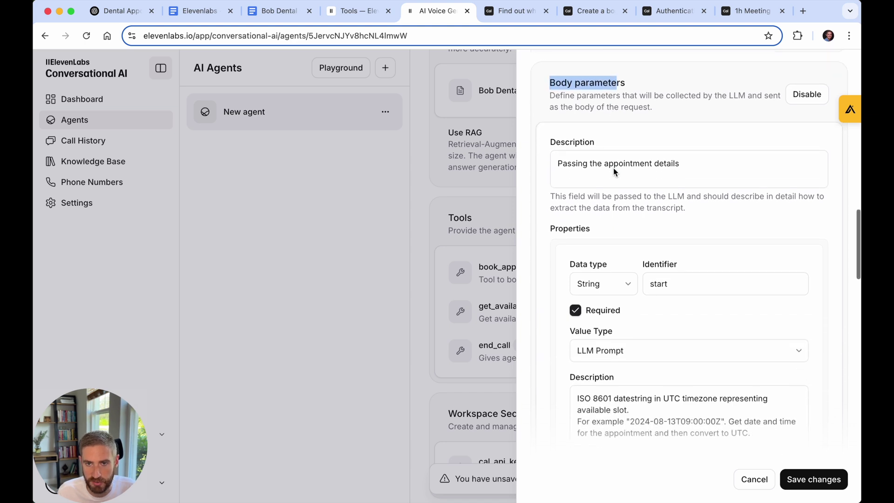
scroll(613, 168, down, 1)
click(713, 82)
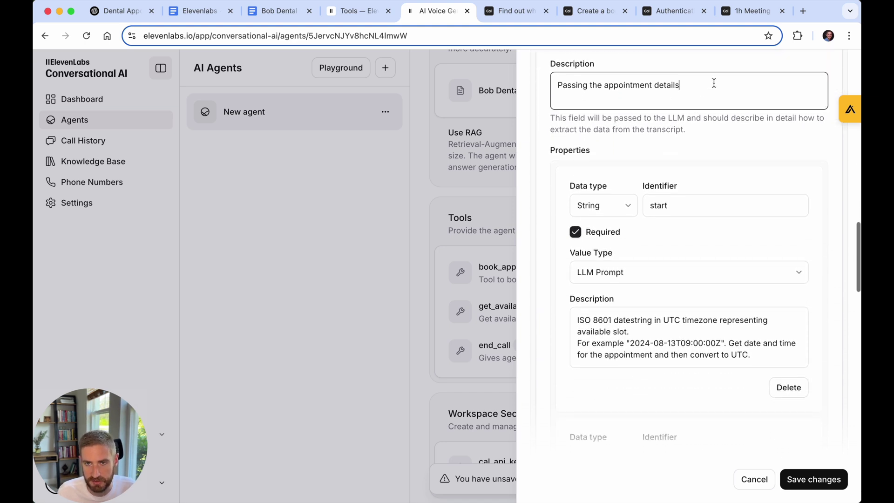
scroll(664, 133, down, 2)
click(668, 133)
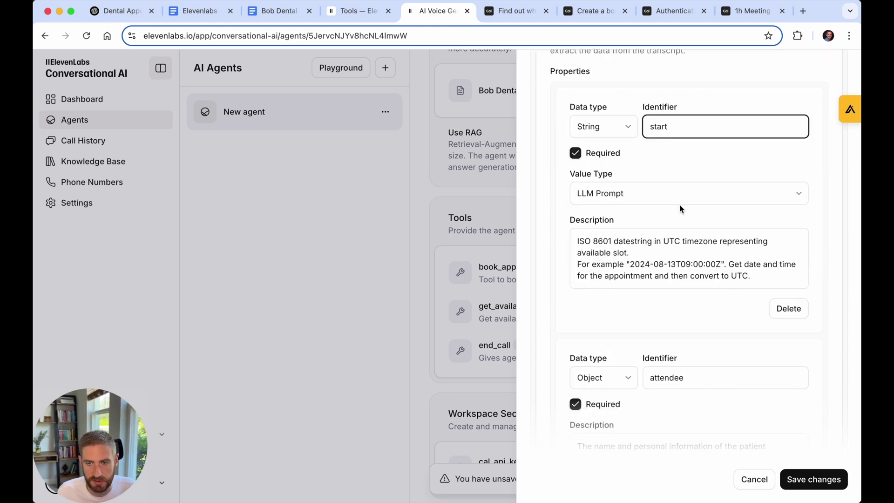
click(681, 275)
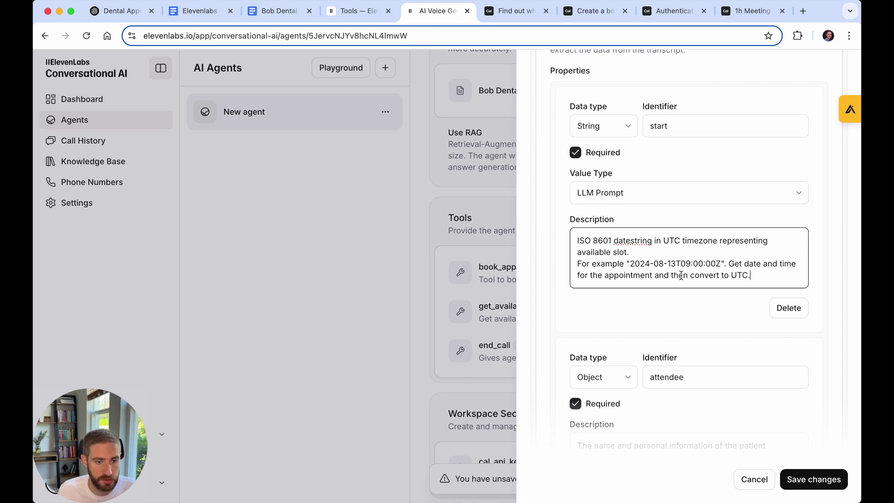
scroll(677, 265, down, 2)
scroll(674, 259, down, 3)
click(692, 254)
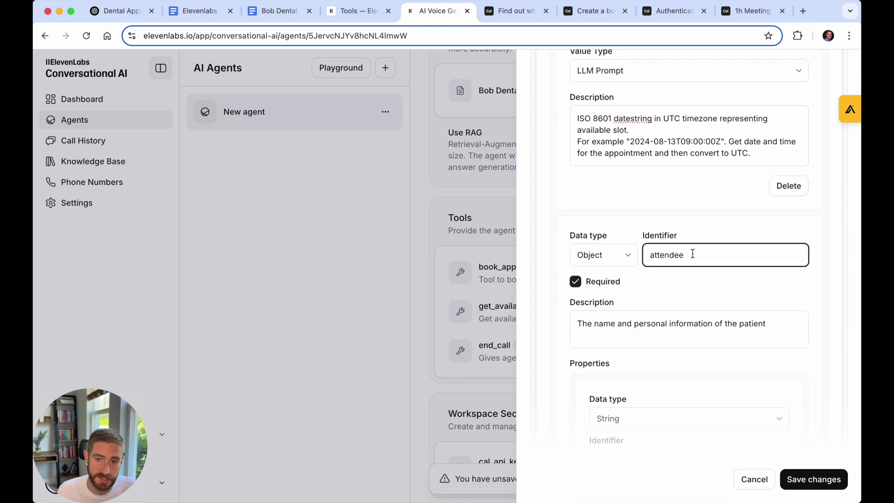
click(624, 254)
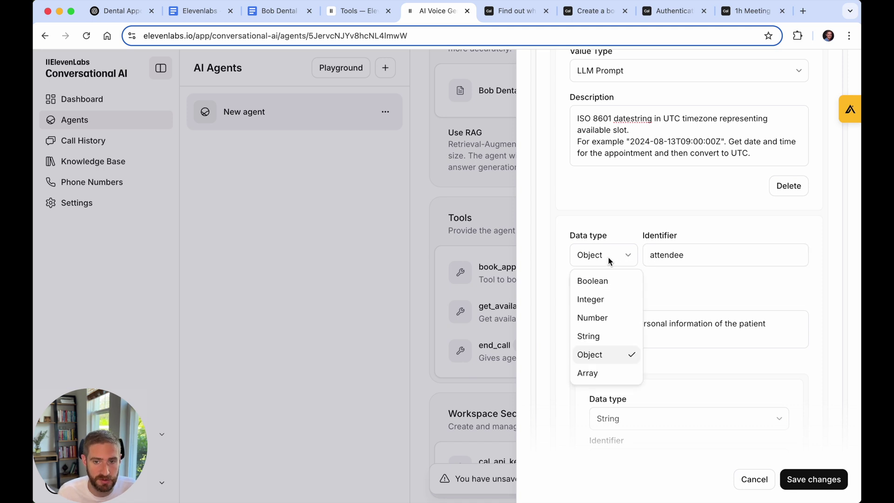
click(608, 258)
scroll(676, 301, down, 1)
scroll(676, 301, down, 2)
scroll(676, 302, down, 1)
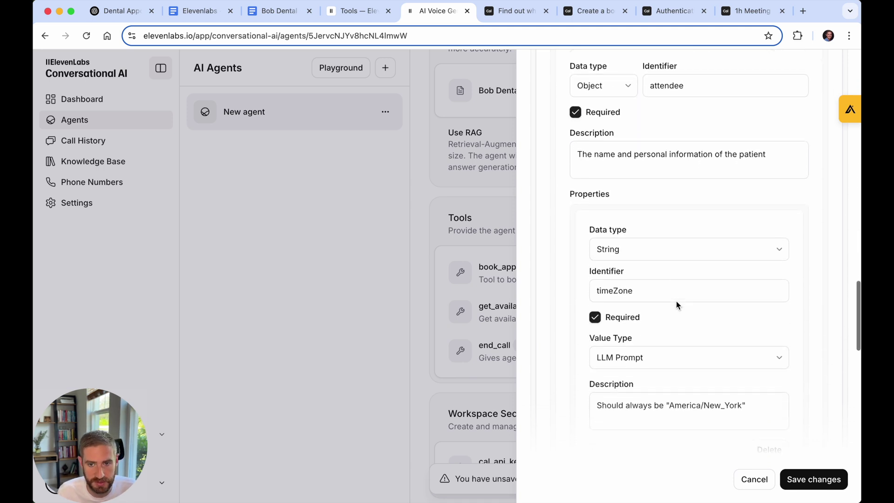
Check the timeZone, email, name and eventTypeId 1949825 parameter descriptions.
click(658, 281)
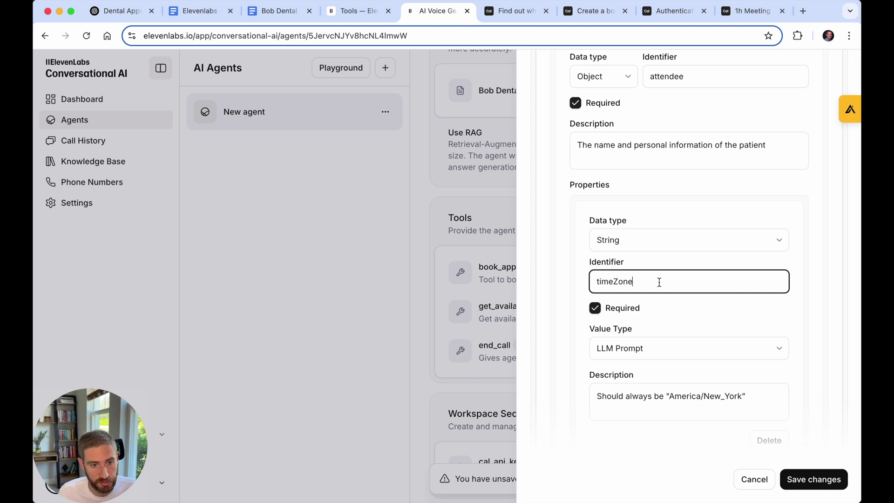
scroll(659, 281, down, 3)
scroll(657, 321, down, 1)
click(636, 323)
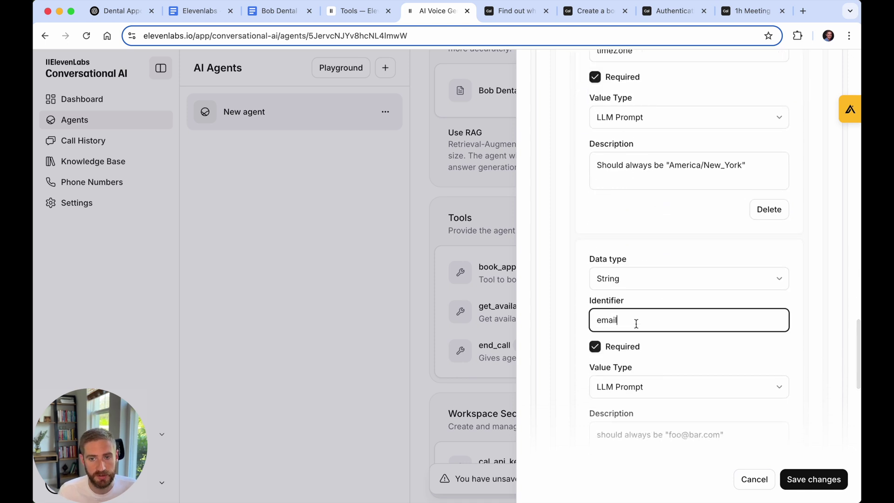
scroll(635, 323, down, 2)
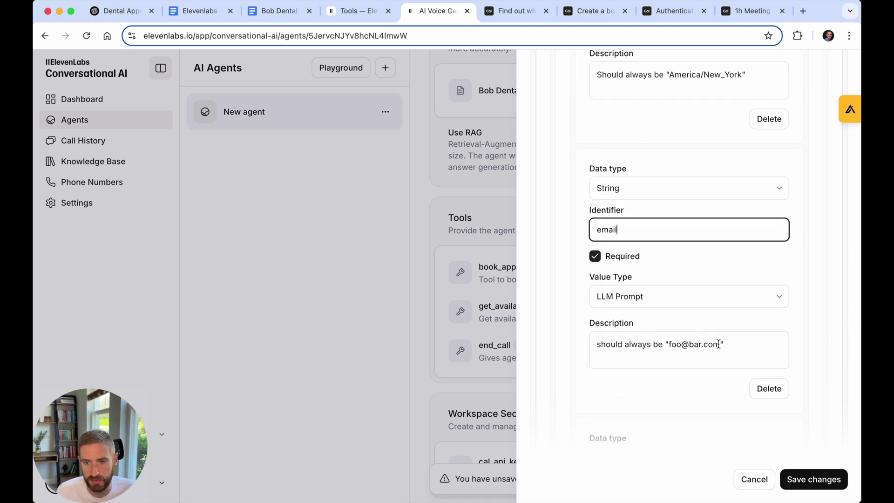
drag(719, 344, 679, 347)
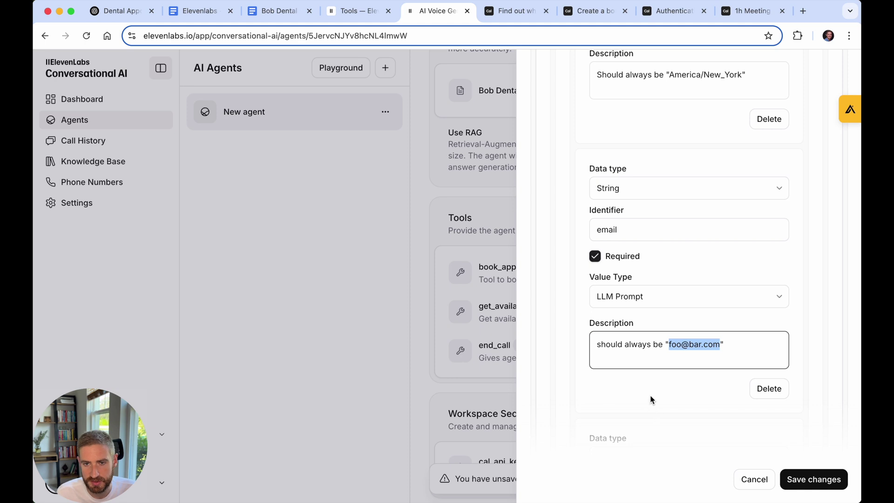
scroll(650, 394, down, 1)
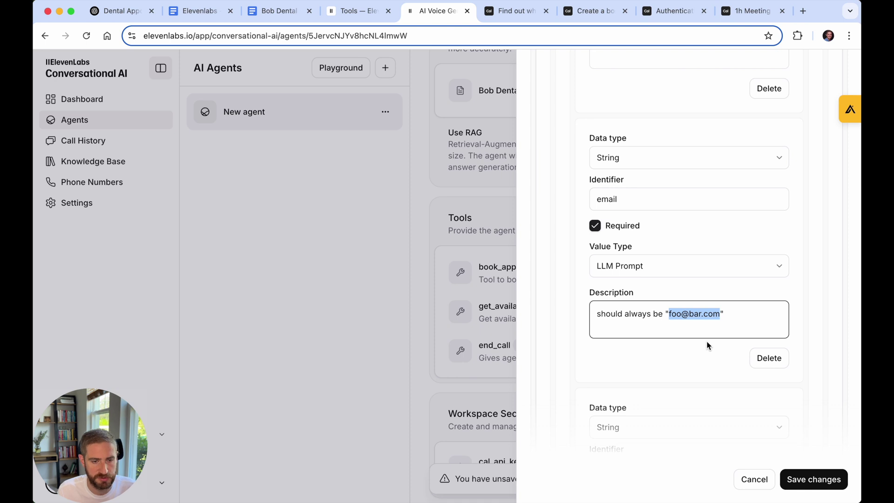
scroll(657, 385, down, 2)
scroll(657, 385, down, 3)
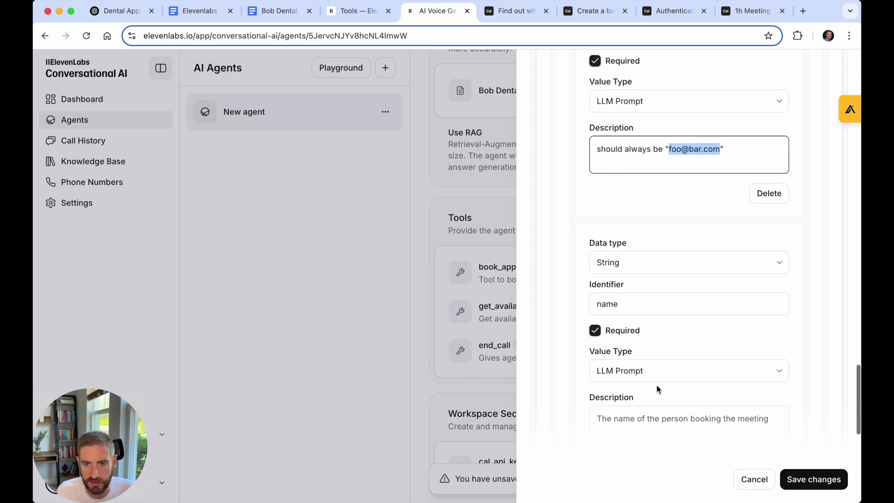
scroll(656, 385, down, 2)
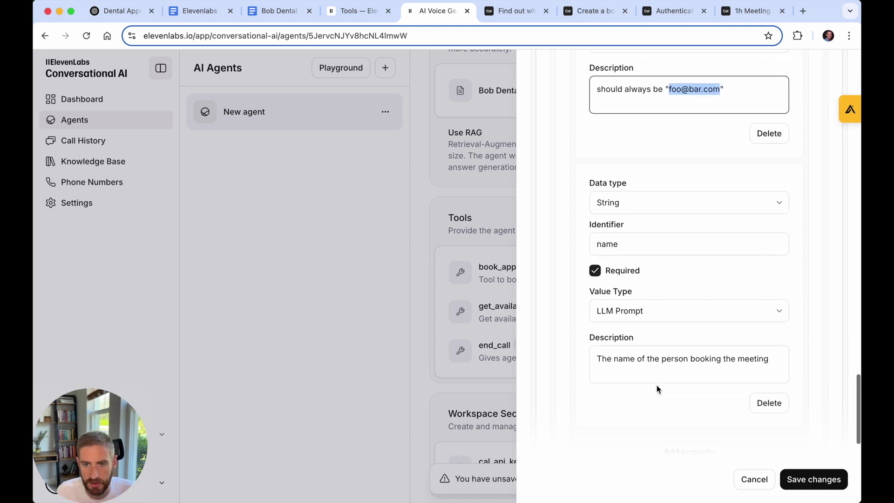
click(641, 245)
drag(640, 242, 590, 243)
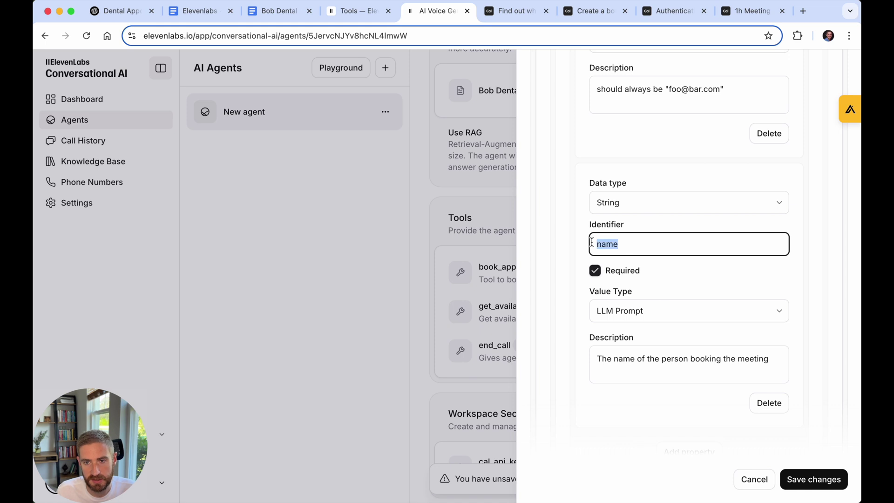
scroll(643, 378, down, 1)
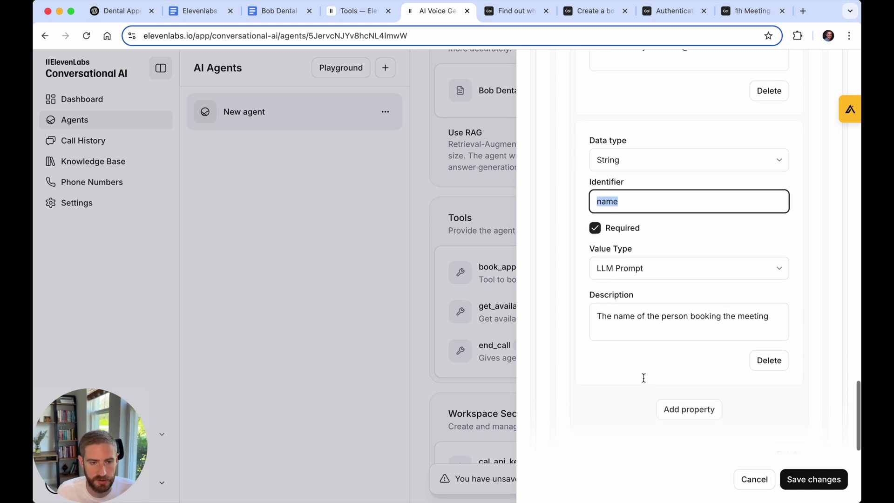
scroll(644, 378, down, 2)
scroll(644, 381, down, 1)
scroll(644, 381, down, 2)
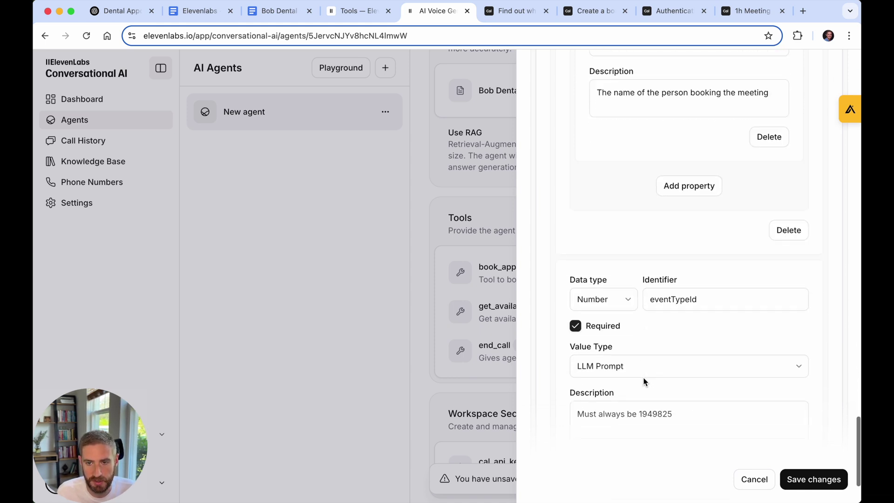
scroll(643, 379, down, 1)
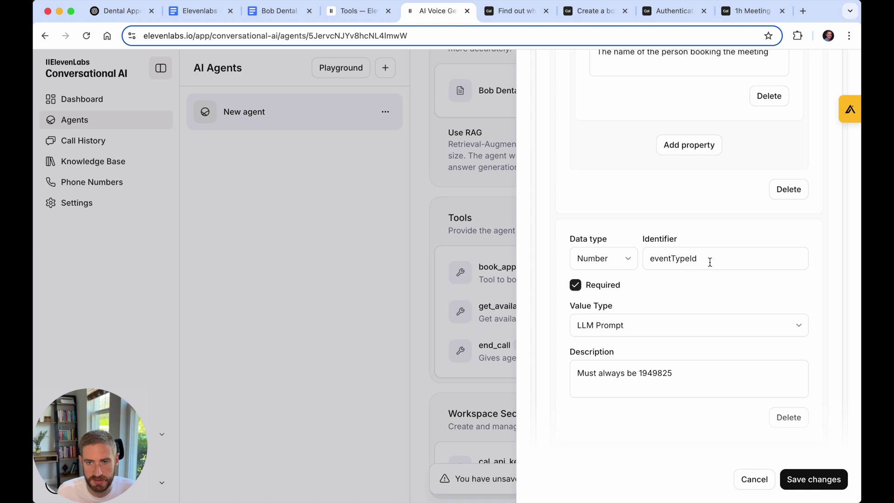
scroll(702, 261, down, 1)
scroll(684, 293, down, 2)
double_click(655, 316)
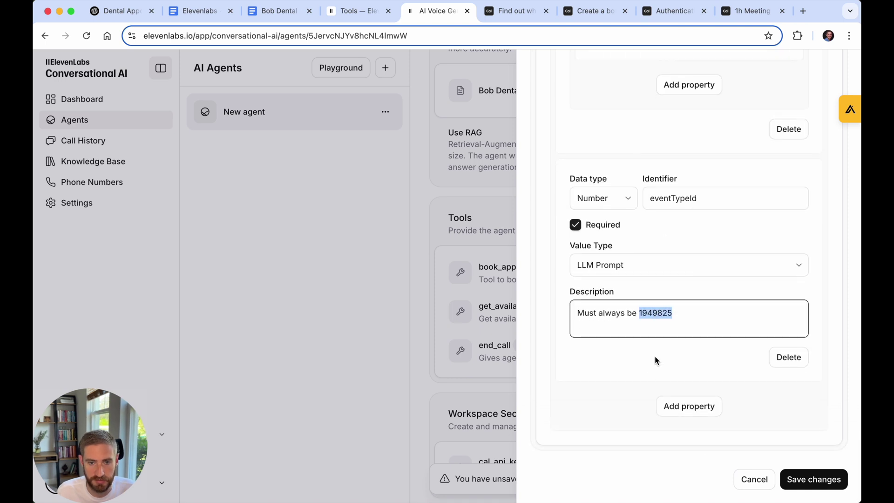
Save the booking tool, then view the Success criterion and close it unchanged.
click(813, 479)
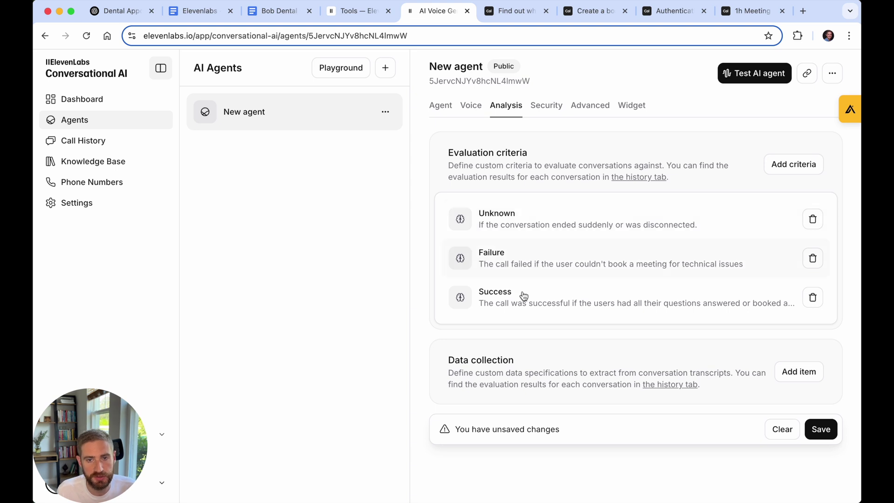
click(506, 297)
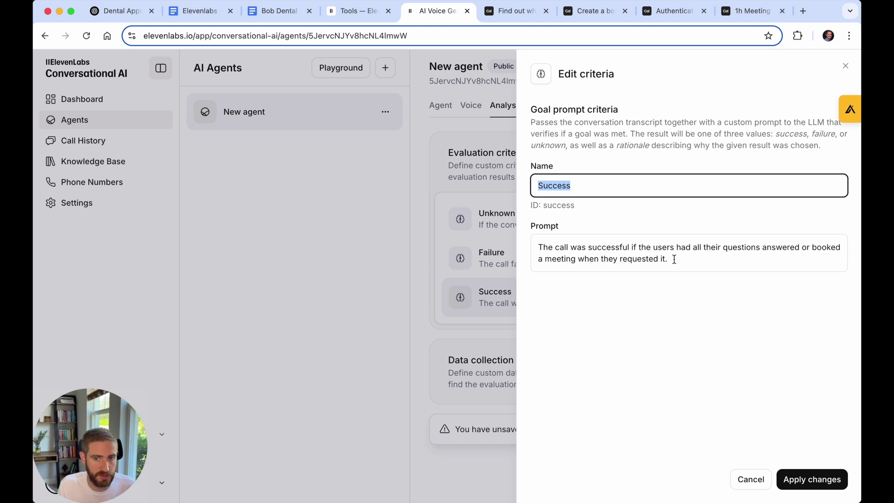
key(Escape)
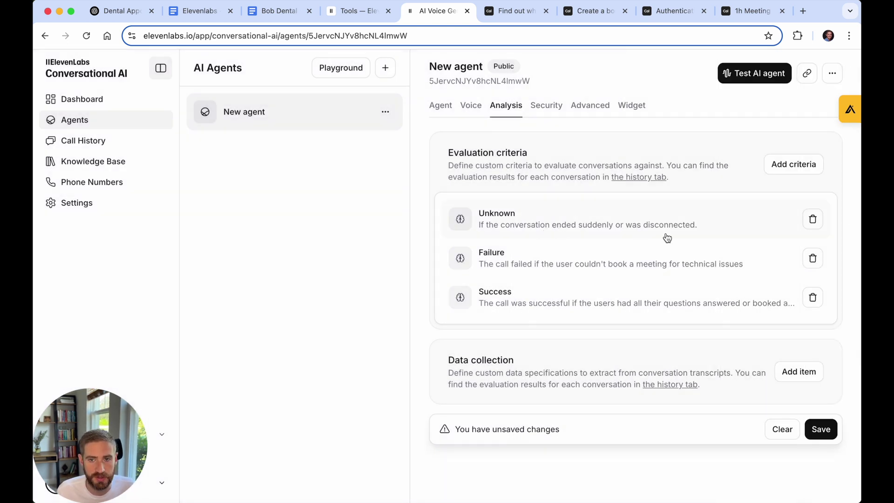
Hold a short test voice call with New agent and hang up.
click(273, 114)
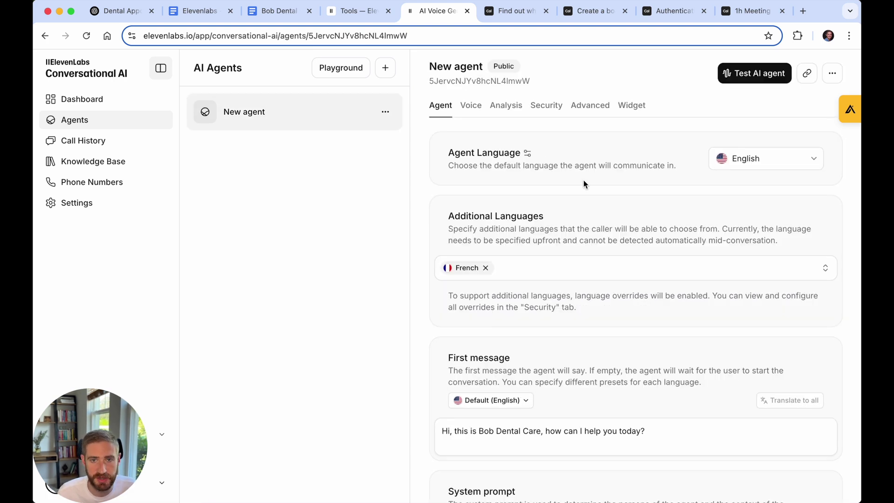
click(768, 74)
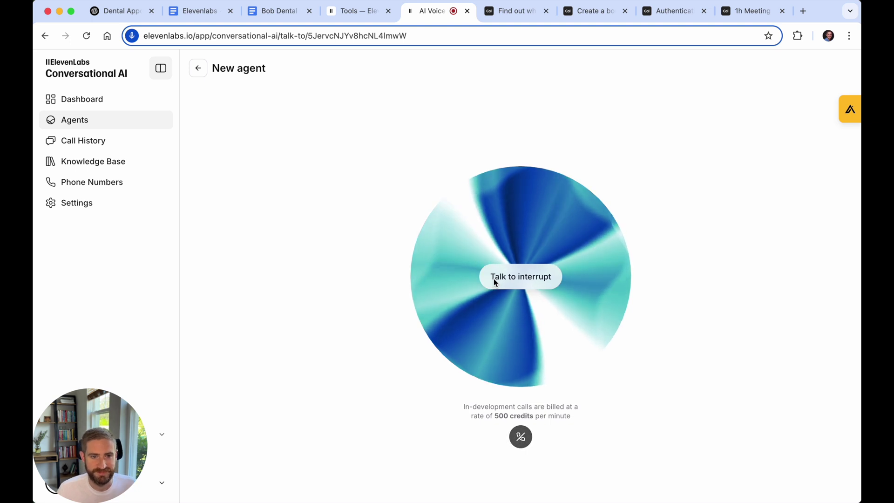
click(199, 71)
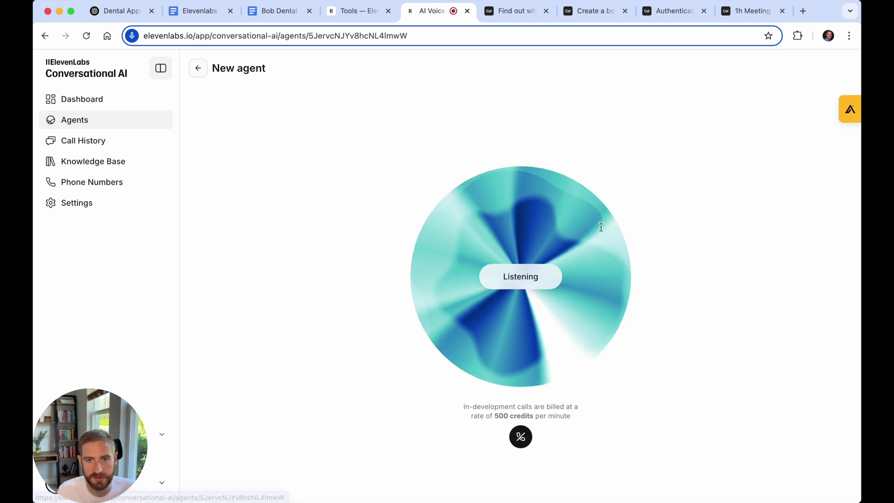
Open the newest conversation's transcription from Call History.
click(83, 141)
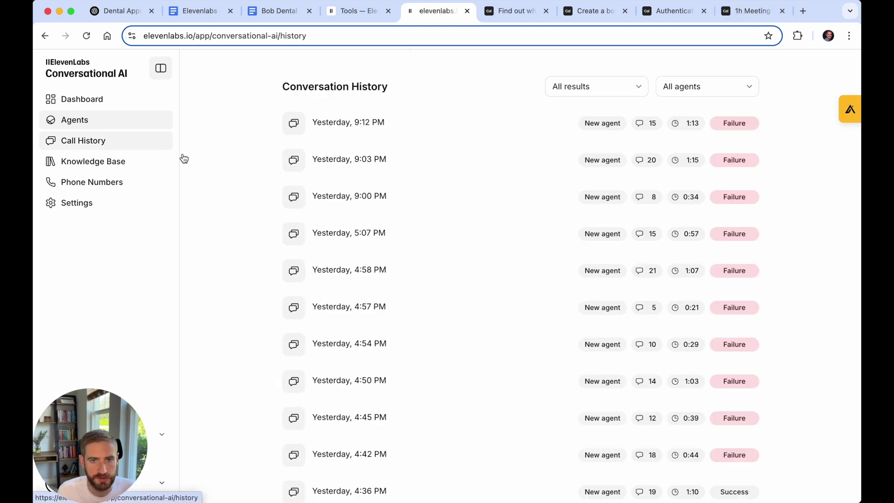
click(535, 121)
click(324, 186)
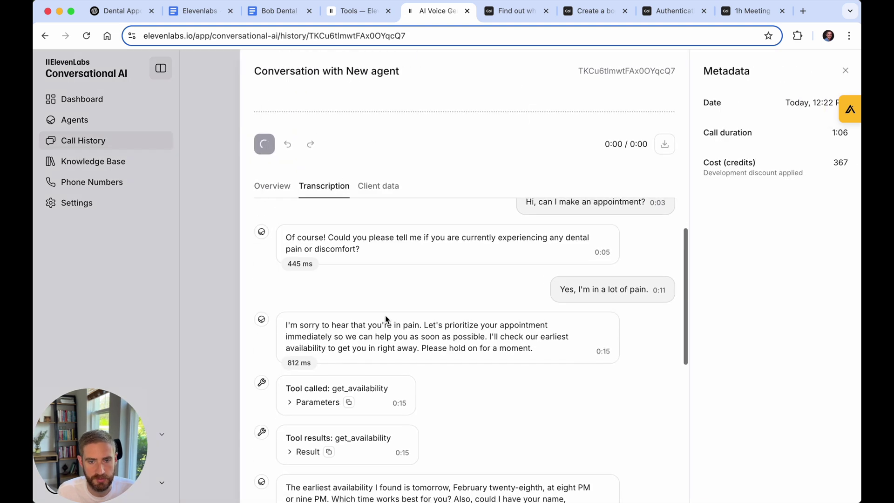
scroll(385, 315, down, 1)
scroll(327, 357, down, 2)
scroll(326, 356, down, 1)
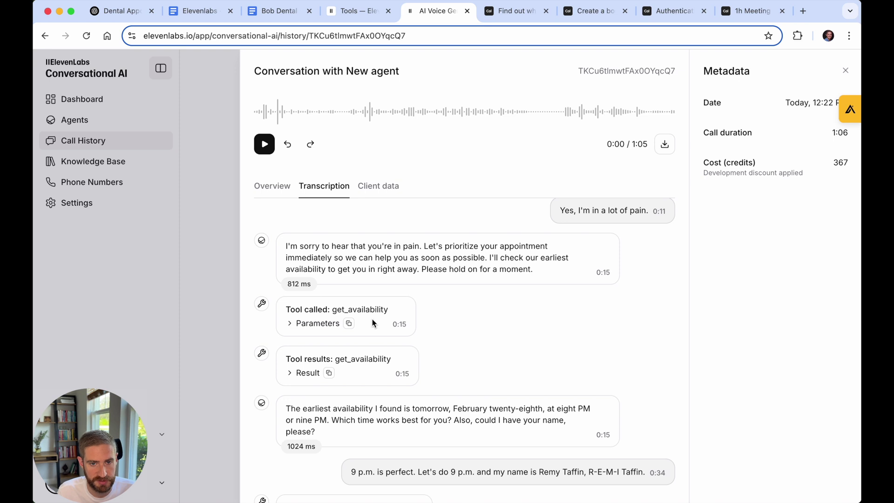
Inspect get_availability's start/end dates and result, and the book_appointment result.
click(292, 326)
scroll(300, 323, down, 2)
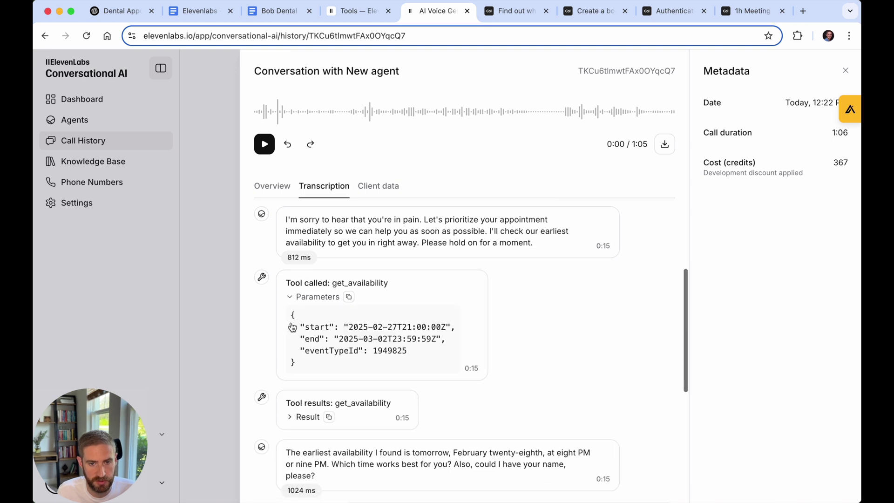
drag(380, 320, 454, 322)
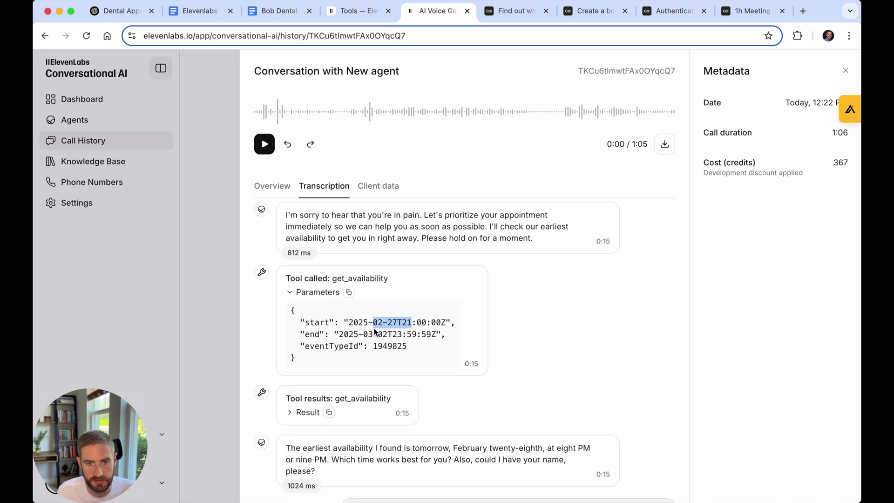
drag(358, 334, 389, 335)
scroll(379, 346, down, 2)
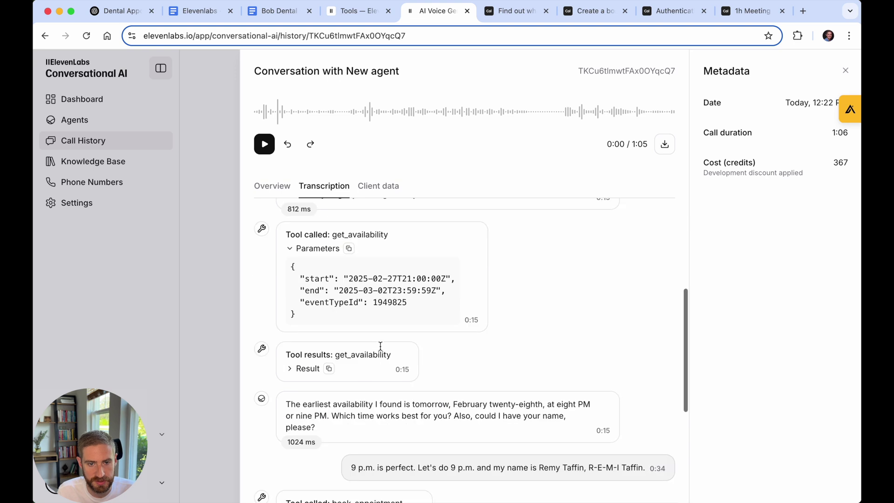
click(294, 365)
scroll(291, 368, down, 1)
scroll(291, 369, down, 10)
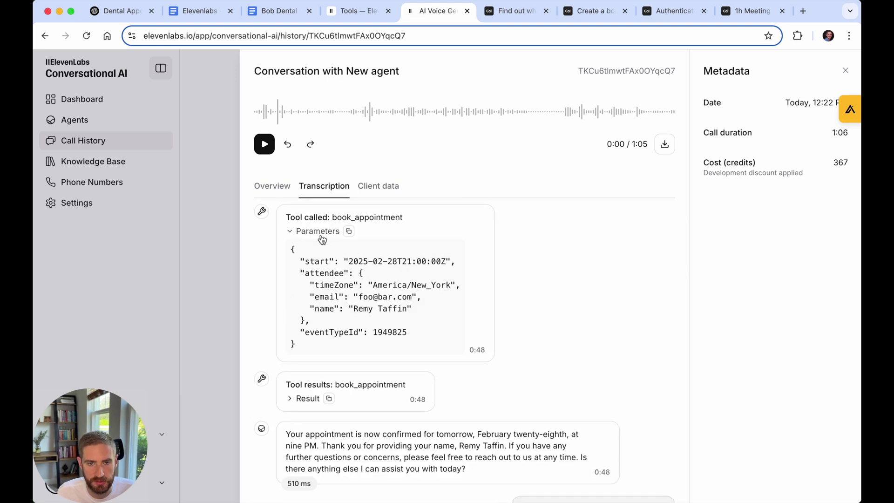
scroll(377, 299, down, 1)
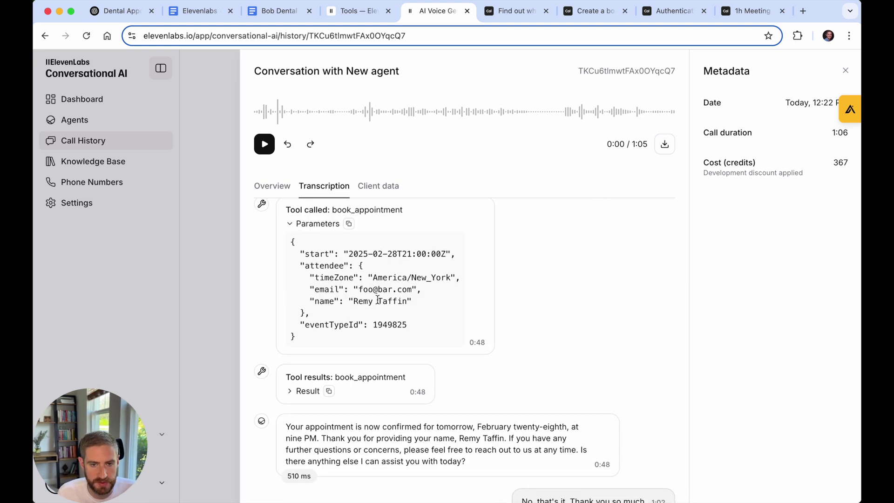
scroll(372, 307, down, 1)
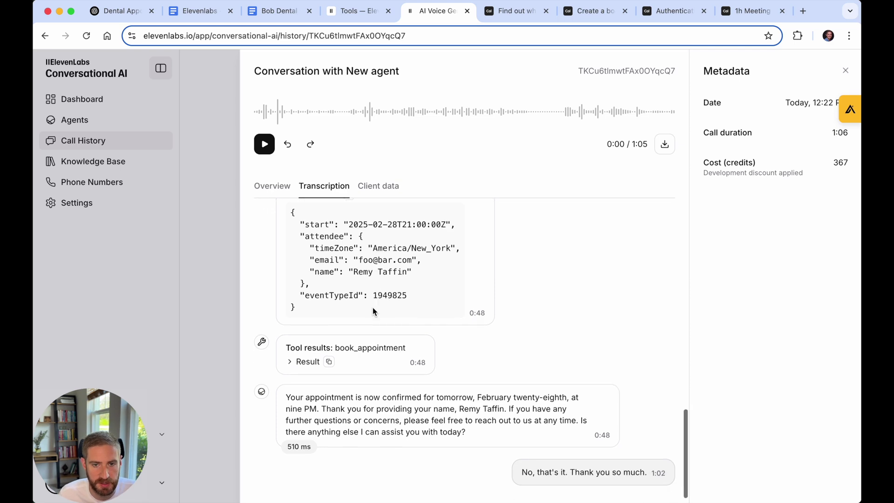
click(307, 361)
drag(353, 263, 407, 263)
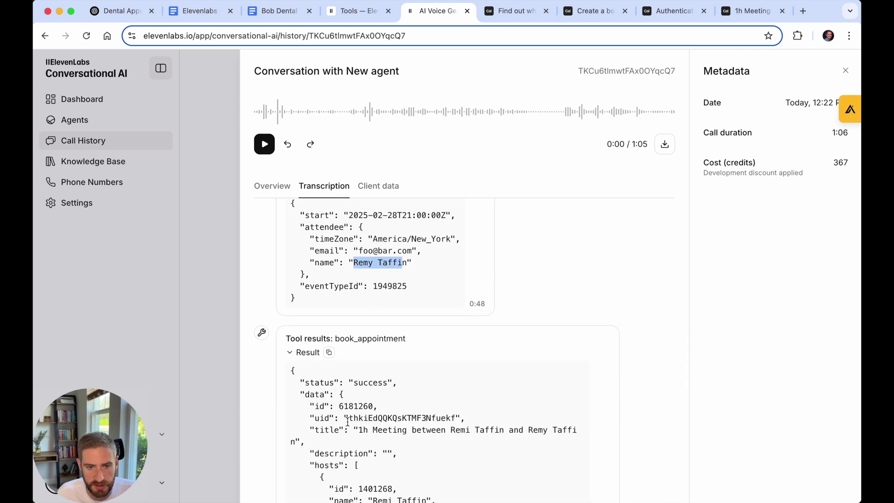
click(308, 352)
click(742, 10)
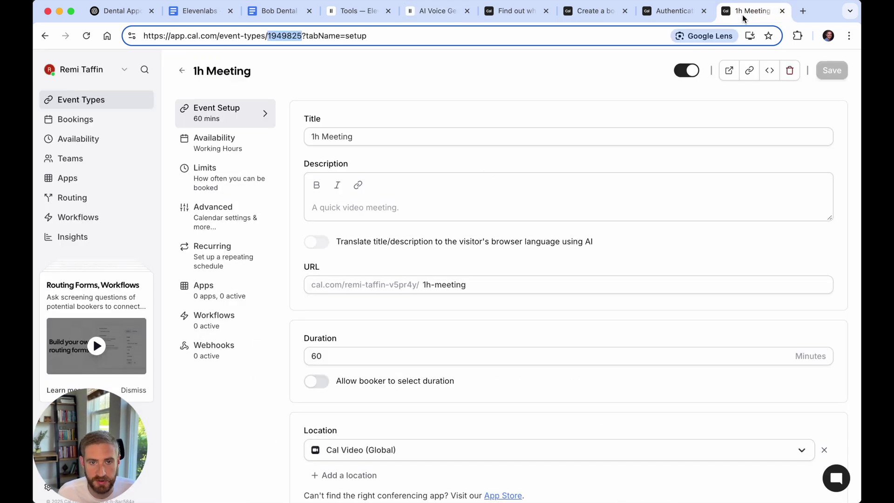
Show Cal.com's upcoming bookings, including the 1h Meeting on Fri 28 Feb, 4:00–5:00pm.
click(84, 120)
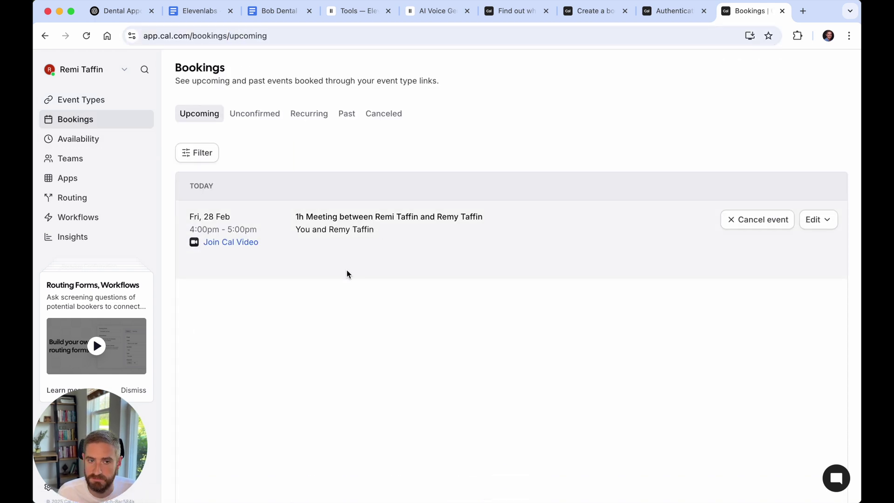